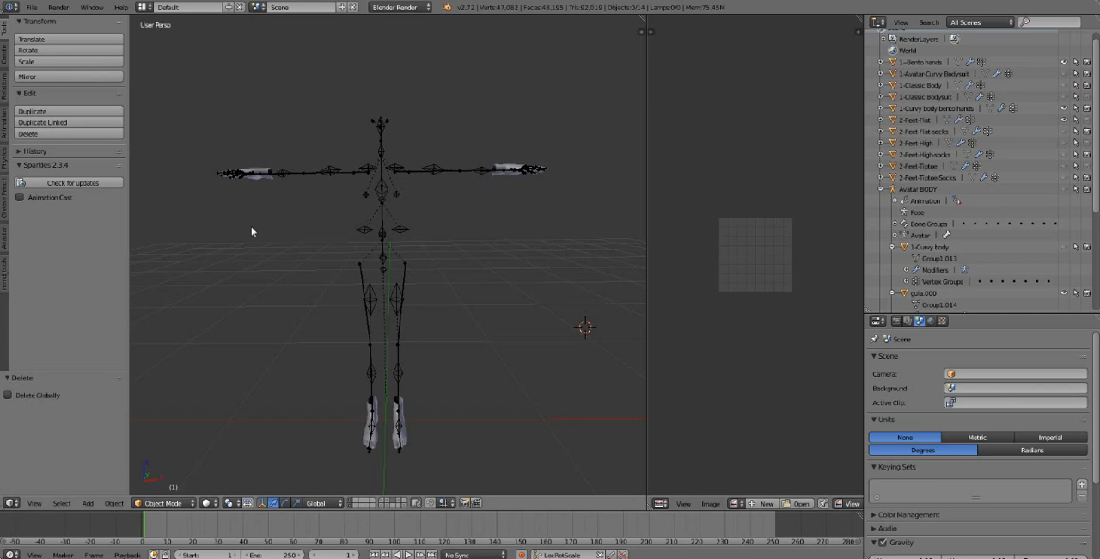
# Step: Turn on the Screencast Keys display in the 3D view
pyautogui.press('n')
pyautogui.click(577, 295)
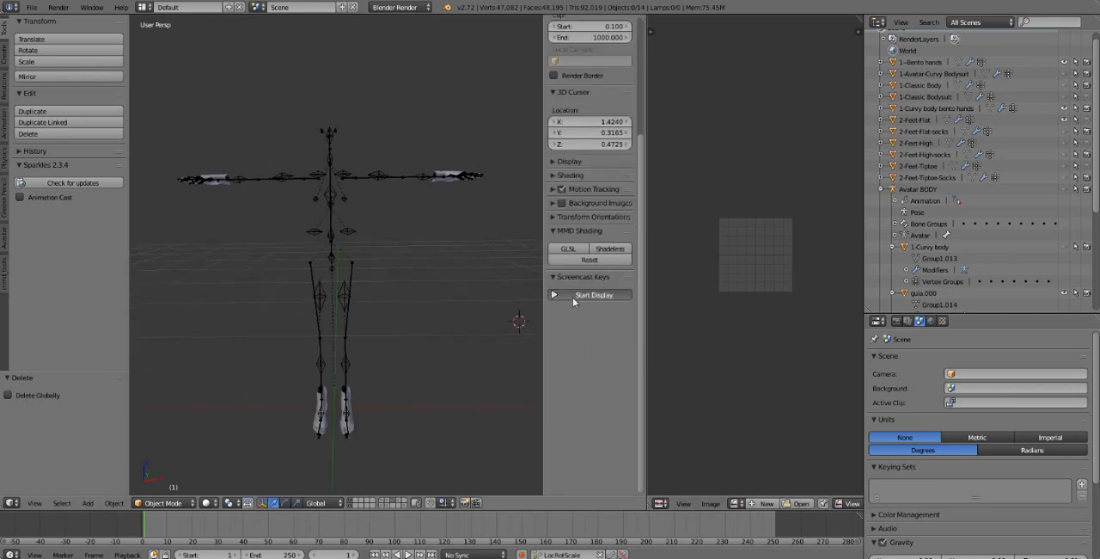
pyautogui.click(499, 328)
pyautogui.press('n')
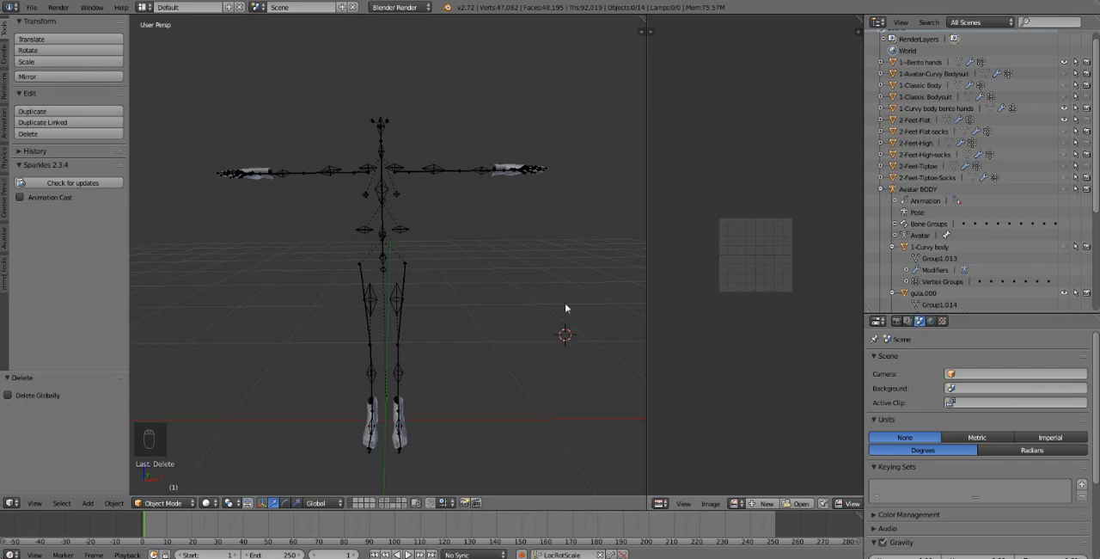
# Step: Make the 1-Classic Body mesh visible in the viewport
pyautogui.moveTo(567, 307); pyautogui.dragTo(517, 280, button='middle')
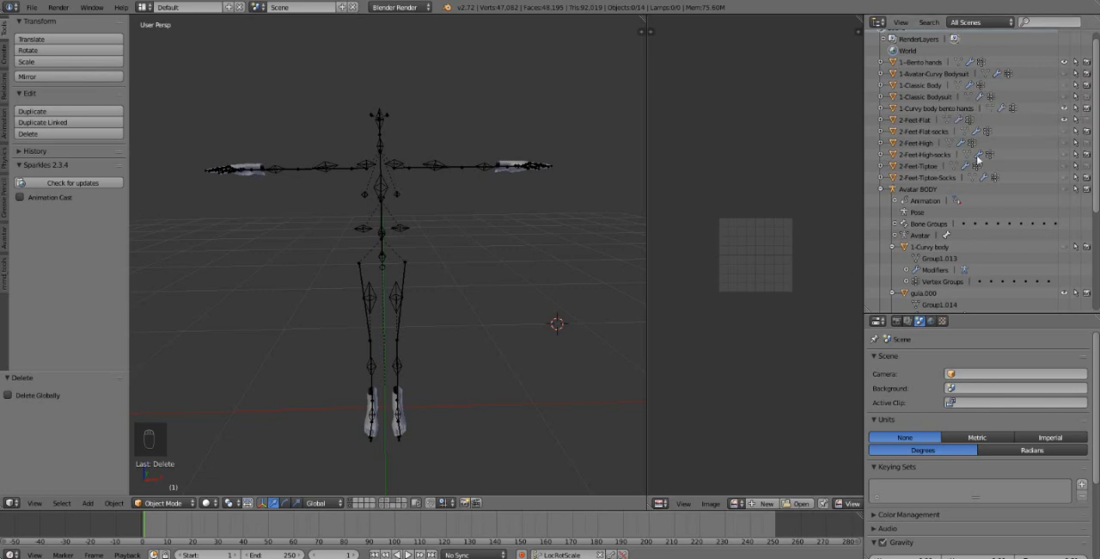
pyautogui.click(1068, 88)
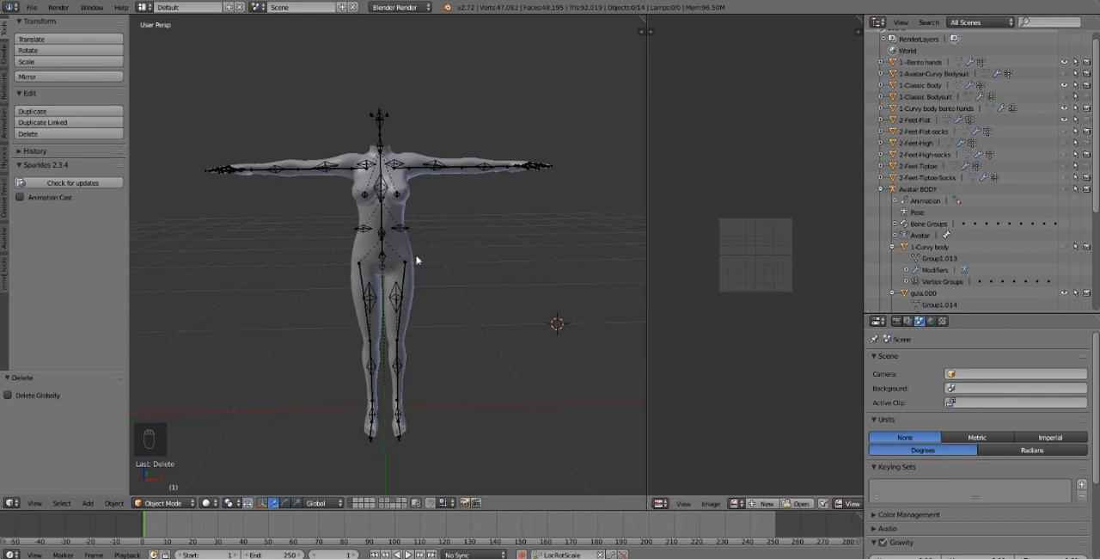
pyautogui.scroll(4, 415, 241)
pyautogui.scroll(-1, 415, 241)
pyautogui.moveTo(467, 232)
pyautogui.mouseDown(button='middle')
pyautogui.moveTo(456, 258)
pyautogui.moveTo(297, 267)
pyautogui.moveTo(470, 230)
pyautogui.moveTo(479, 243)
pyautogui.mouseUp(button='middle')
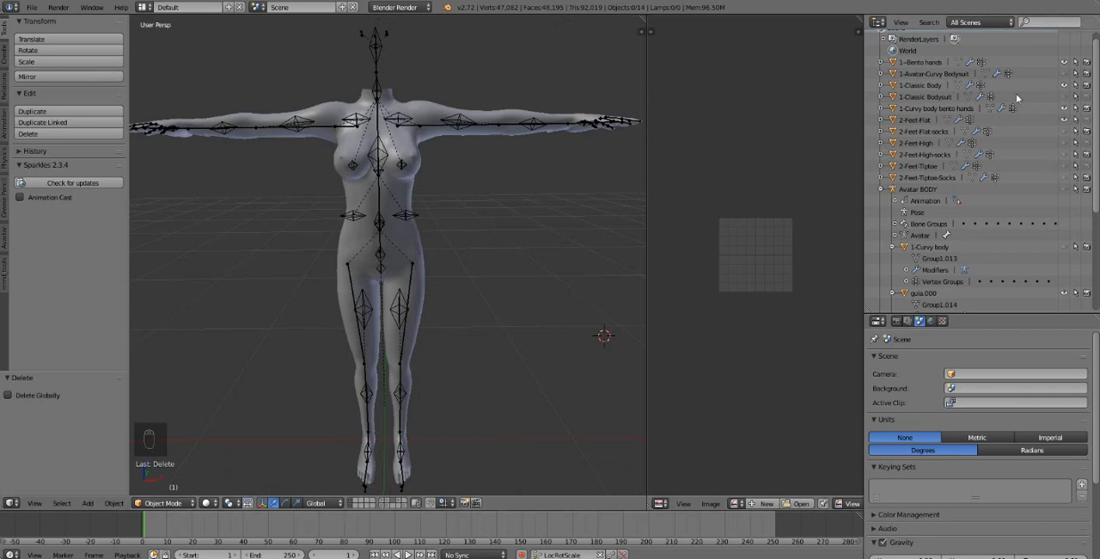
# Step: Hide 1-Classic Body and show 1-Classic Bodysuit in its place to view the bodysuit's shape
pyautogui.click(1065, 85)
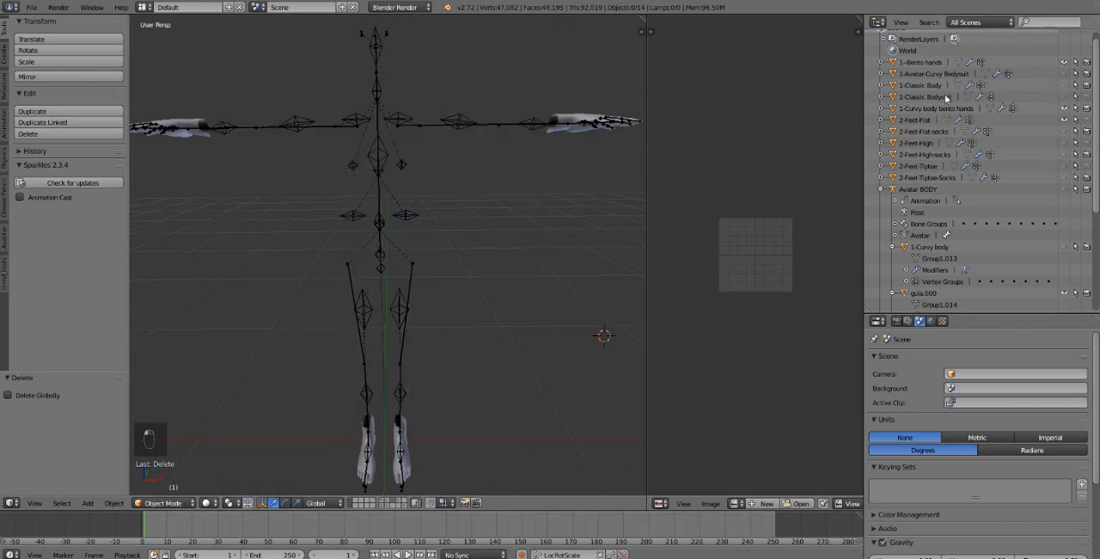
pyautogui.click(1065, 97)
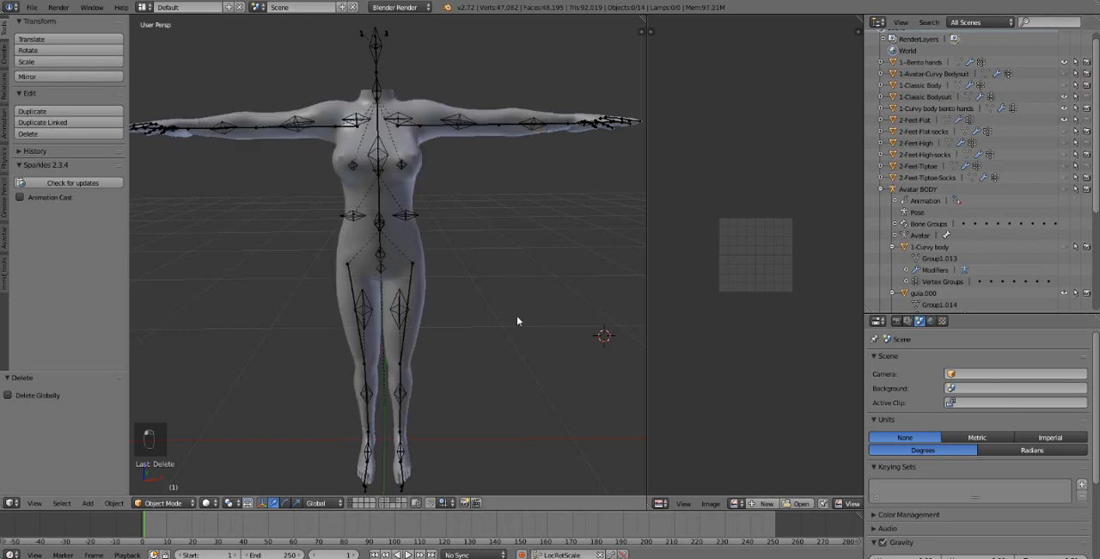
pyautogui.moveTo(493, 259)
pyautogui.mouseDown(button='middle')
pyautogui.moveTo(560, 280)
pyautogui.moveTo(511, 260)
pyautogui.moveTo(492, 267)
pyautogui.mouseUp(button='middle')
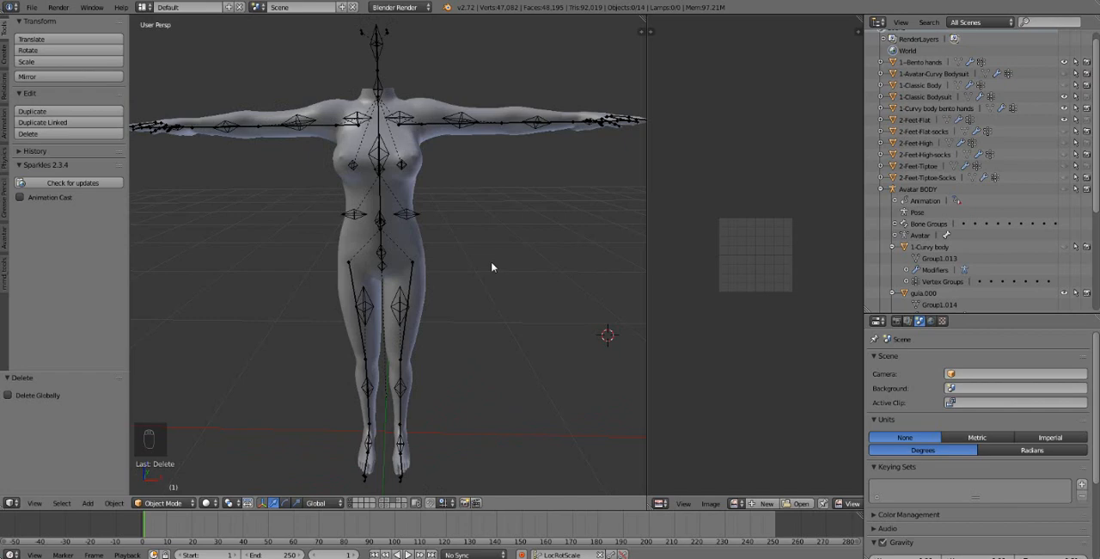
# Step: Swap visibility back from 1-Classic Bodysuit to 1-Classic Body and examine the chest area up close
pyautogui.click(1065, 97)
pyautogui.click(1064, 86)
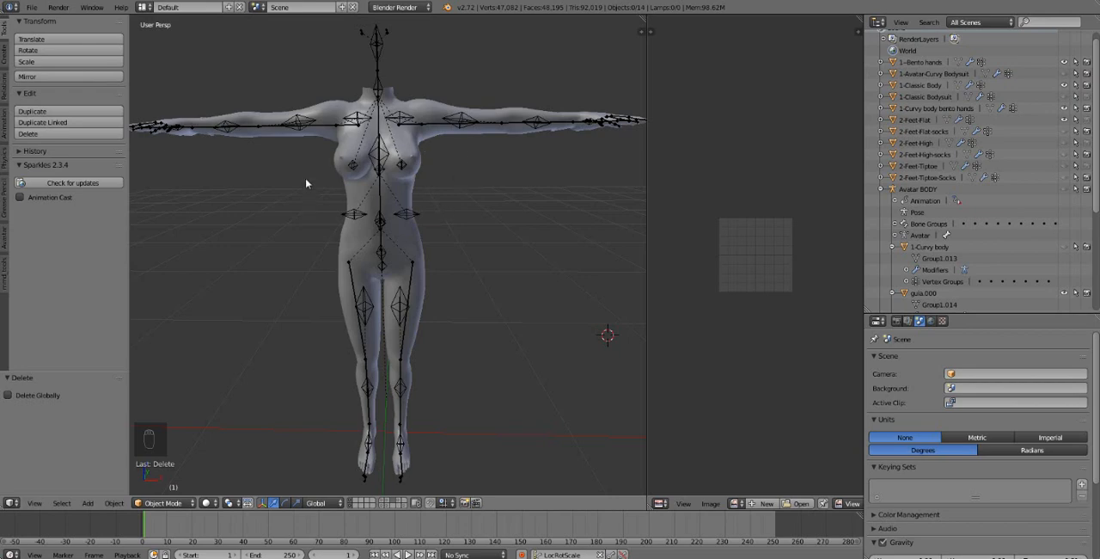
pyautogui.scroll(4, 358, 177)
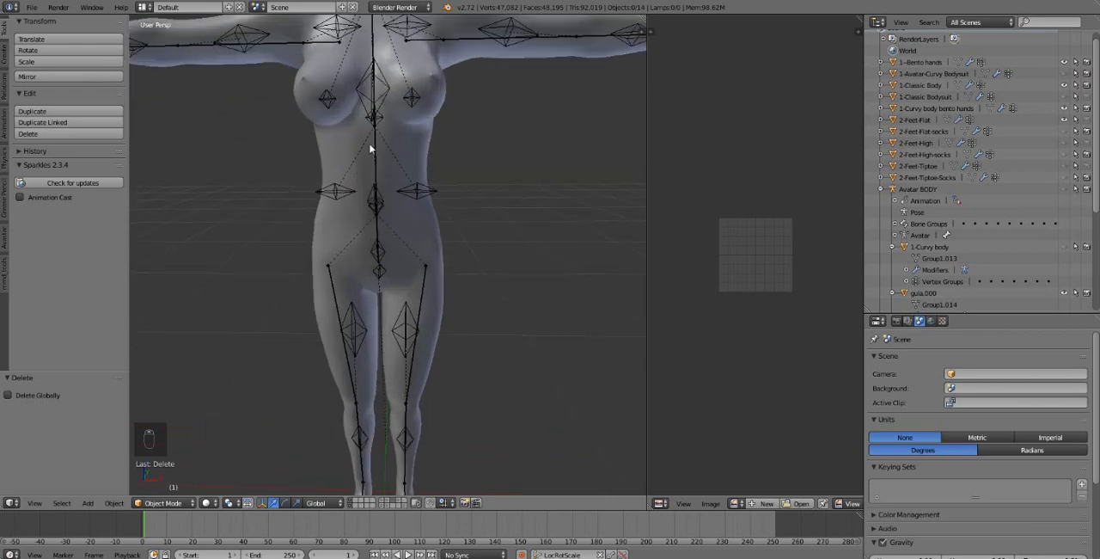
pyautogui.moveTo(373, 148); pyautogui.dragTo(365, 180, button='middle')
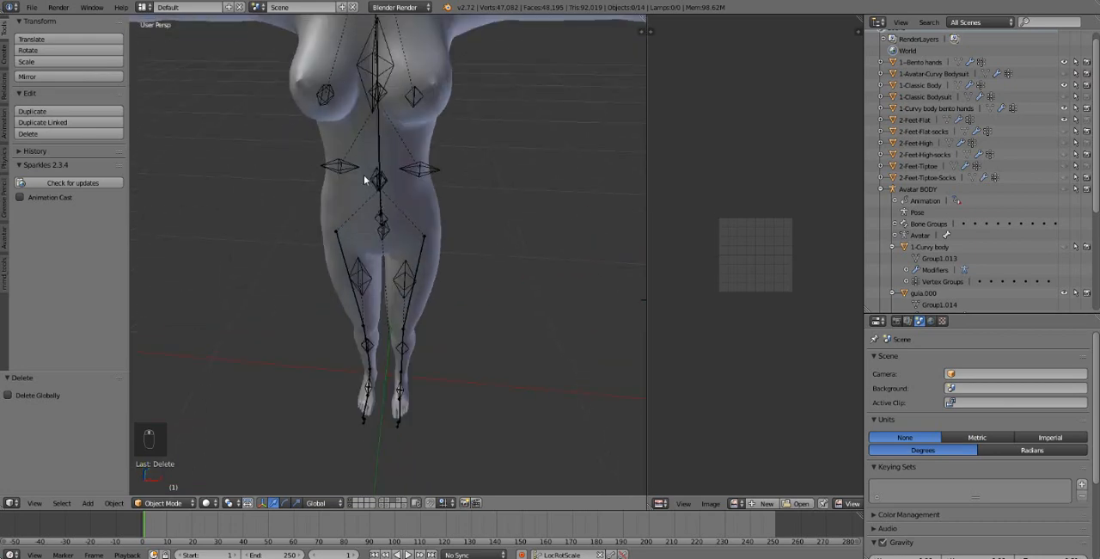
pyautogui.moveTo(386, 99); pyautogui.dragTo(418, 241, button='middle')
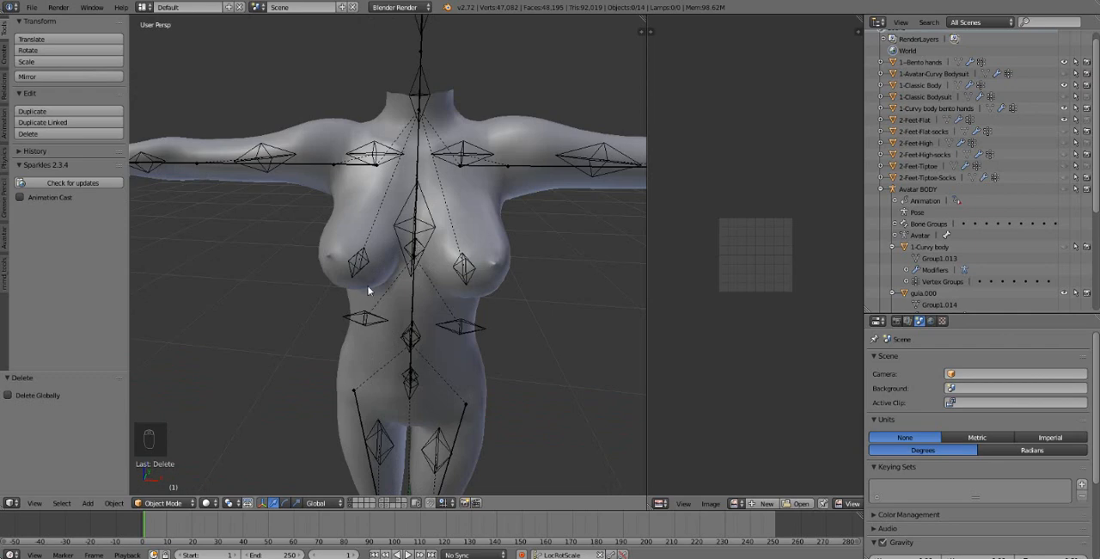
pyautogui.scroll(2, 367, 287)
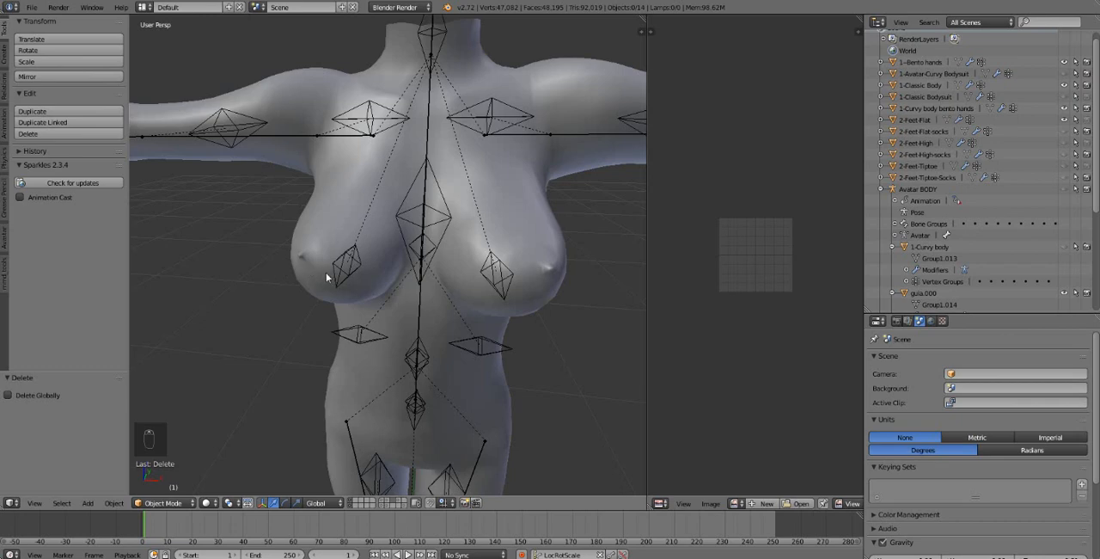
# Step: Select 1-Classic Body, hide it and show 1-Classic Bodysuit to compare the chest shape
pyautogui.rightClick(328, 189)
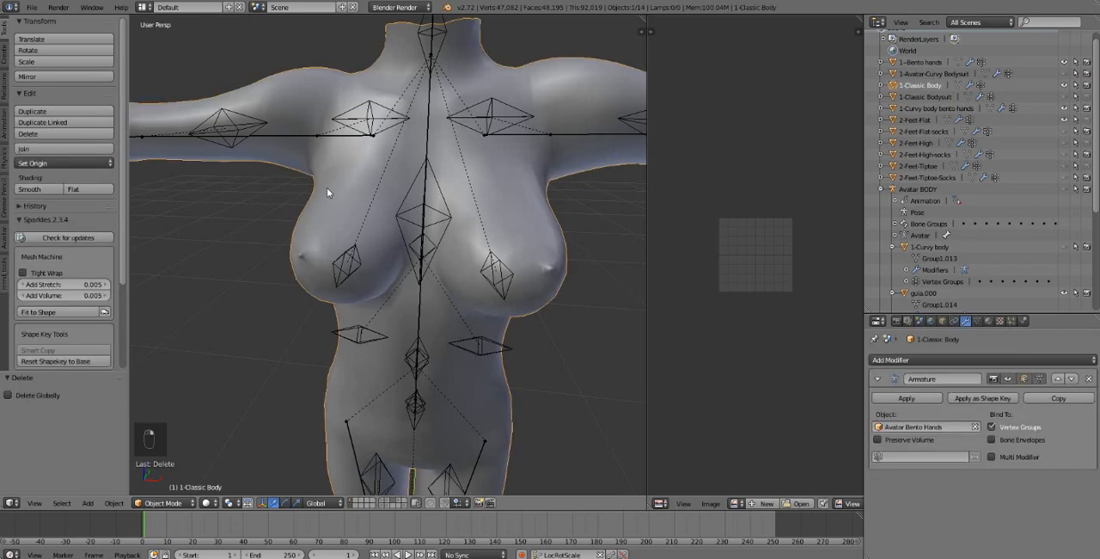
pyautogui.click(1064, 85)
pyautogui.click(1064, 96)
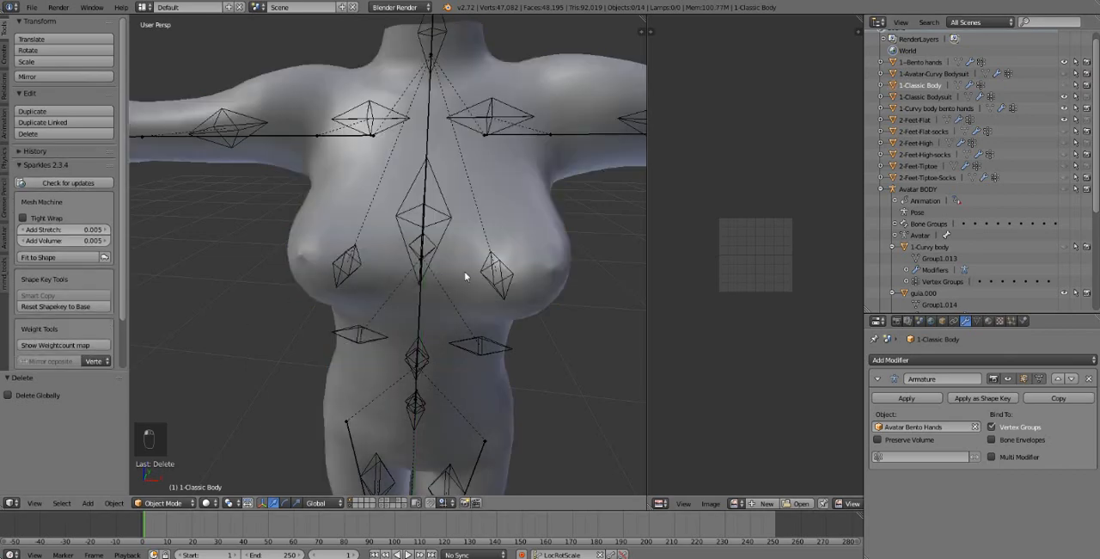
pyautogui.scroll(-3, 464, 271)
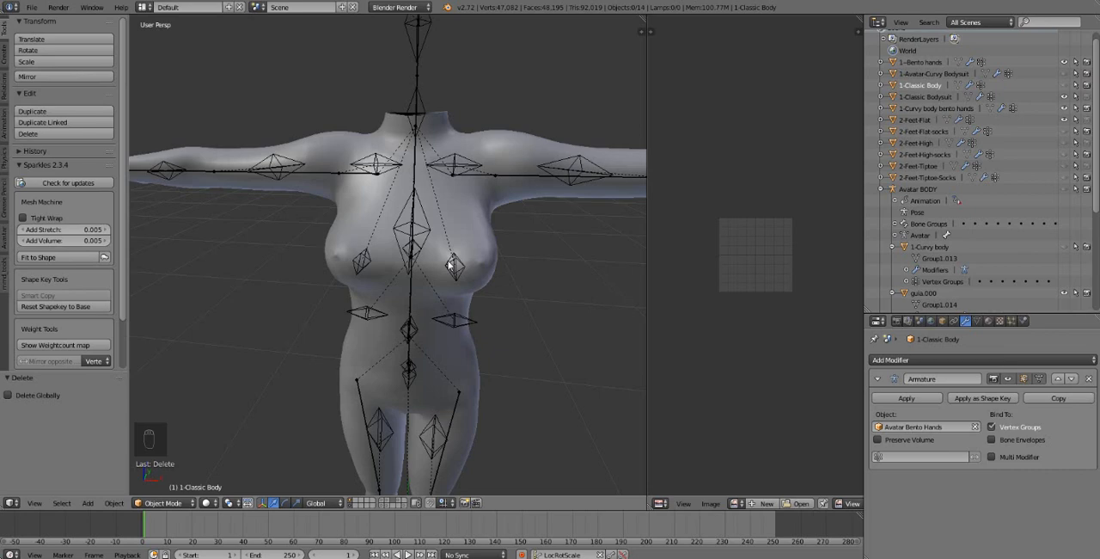
# Step: Show 1-Classic Body with 1-Classic Bodysuit hidden and examine the body's torso from near and far
pyautogui.click(1065, 86)
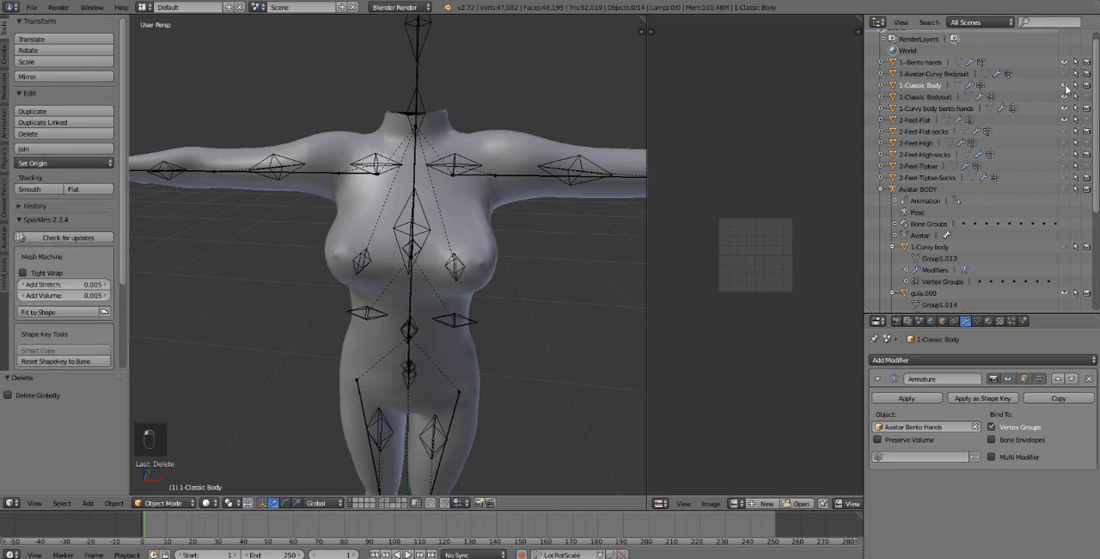
pyautogui.click(1066, 86)
pyautogui.click(1064, 86)
pyautogui.click(1065, 86)
pyautogui.click(1065, 86)
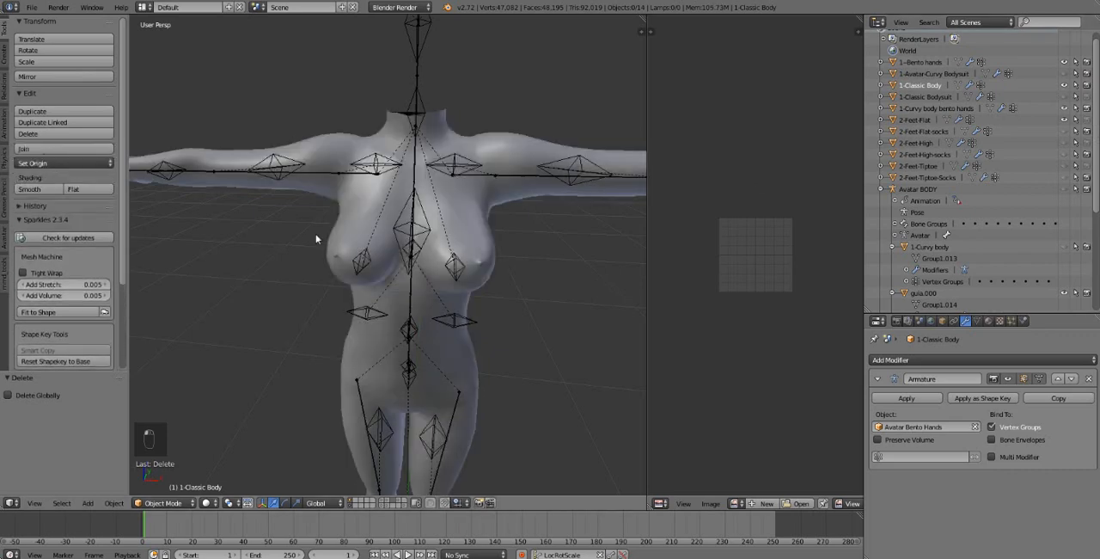
pyautogui.moveTo(467, 282)
pyautogui.mouseDown(button='middle')
pyautogui.moveTo(456, 266)
pyautogui.moveTo(532, 265)
pyautogui.moveTo(466, 269)
pyautogui.mouseUp(button='middle')
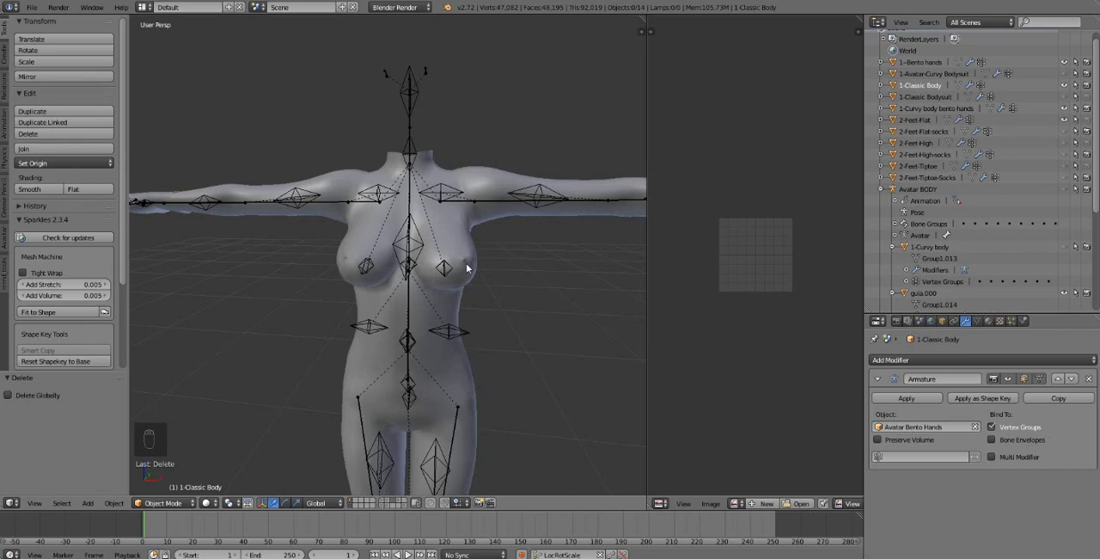
pyautogui.scroll(3, 416, 290)
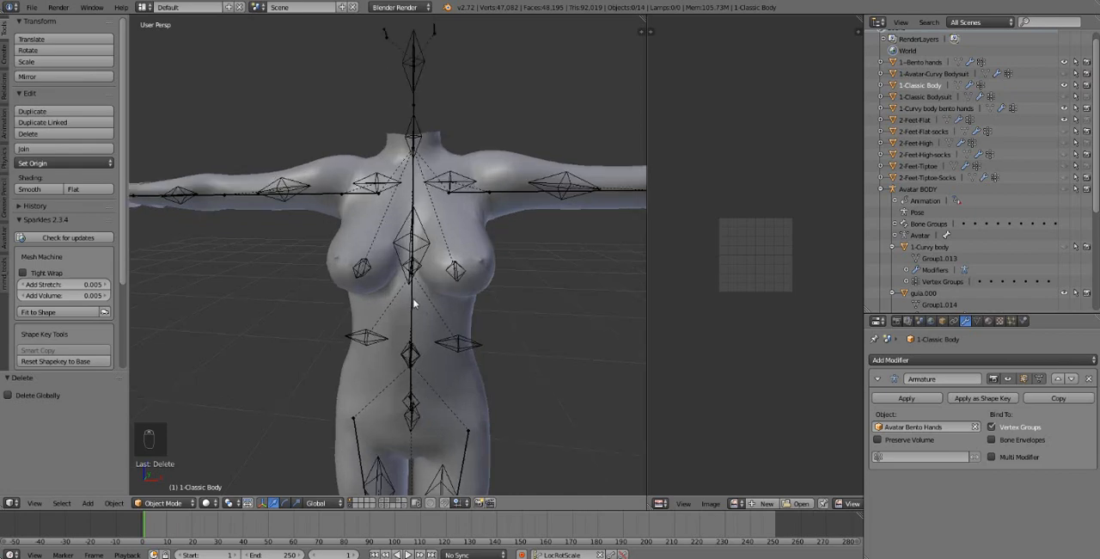
pyautogui.scroll(-4, 414, 300)
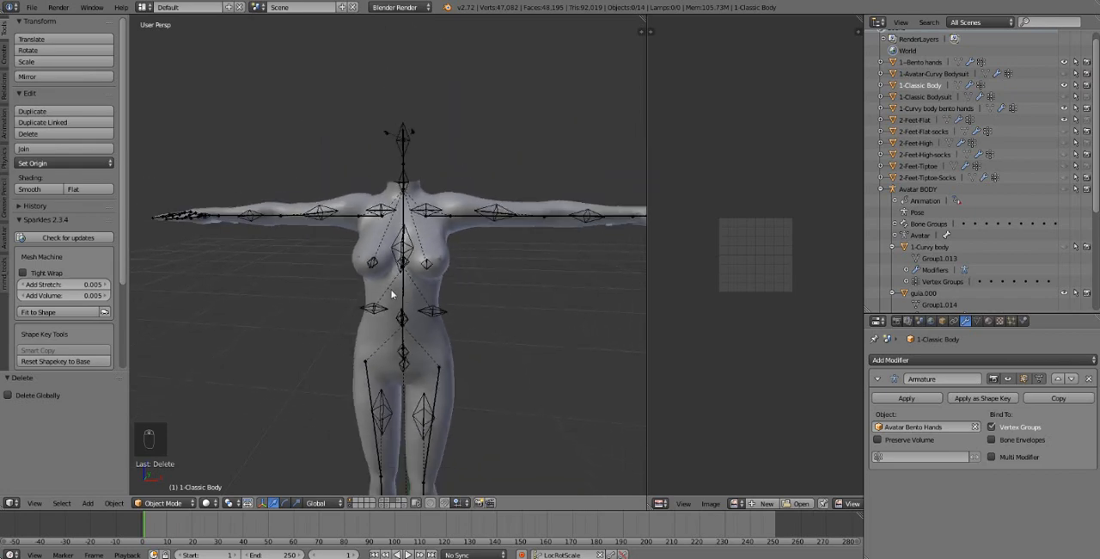
pyautogui.scroll(3, 391, 294)
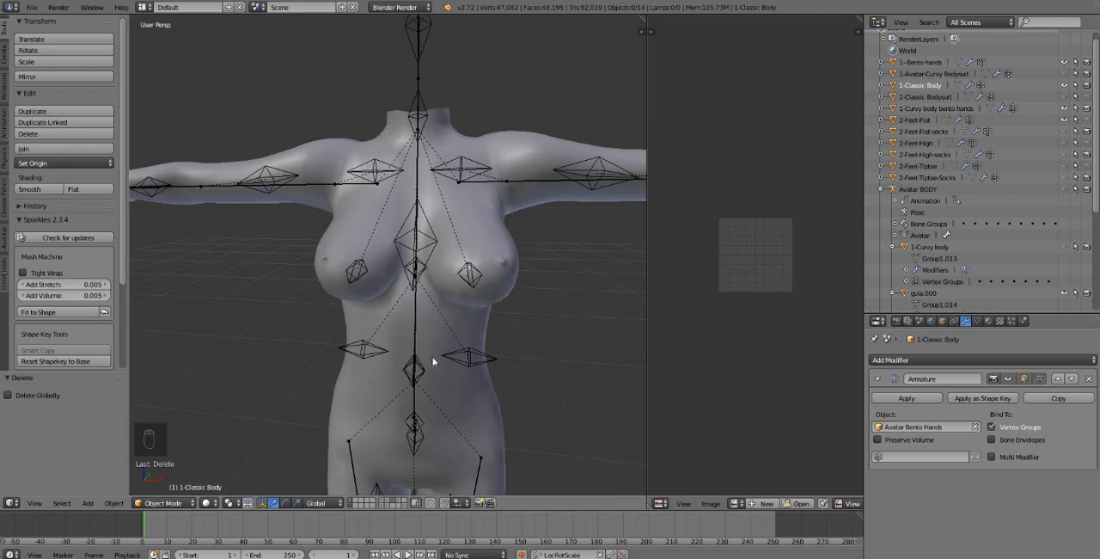
pyautogui.scroll(-3, 432, 361)
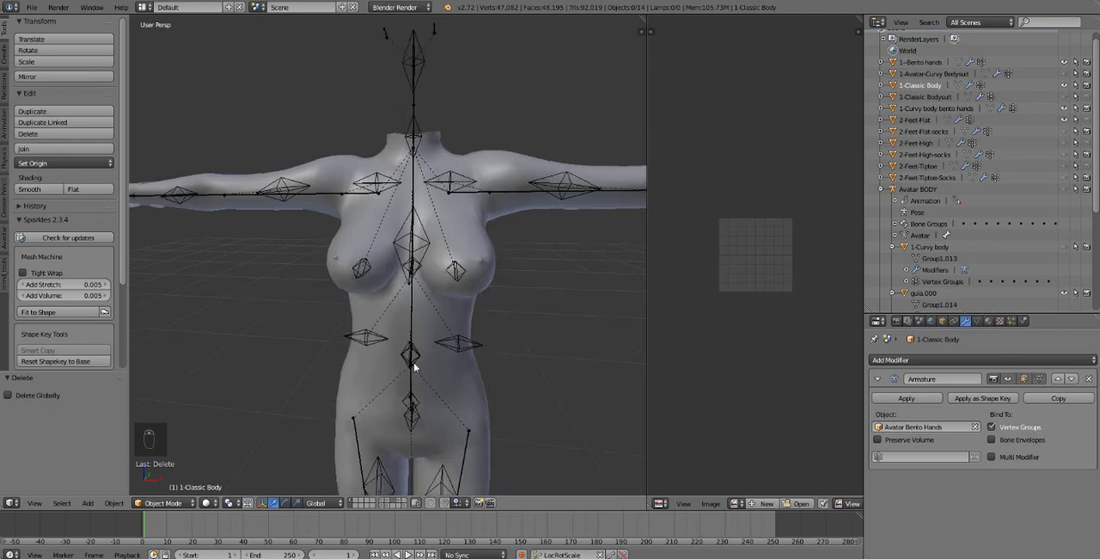
# Step: Replace the visible 1-Classic Body with 1-Classic Bodysuit and examine the bodysuit's torso
pyautogui.click(1064, 85)
pyautogui.click(1065, 96)
pyautogui.scroll(-3, 391, 345)
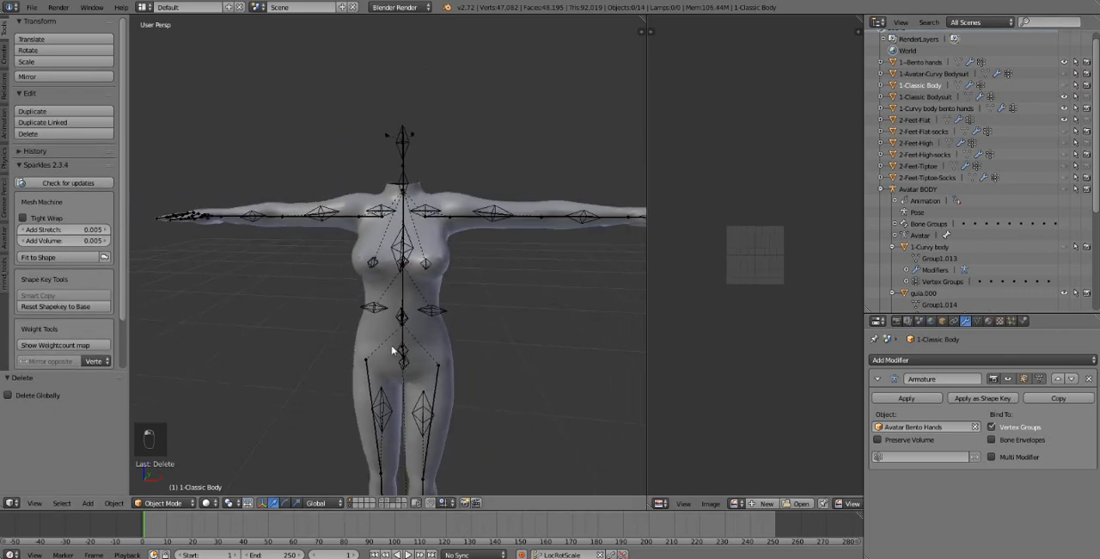
pyautogui.scroll(3, 391, 344)
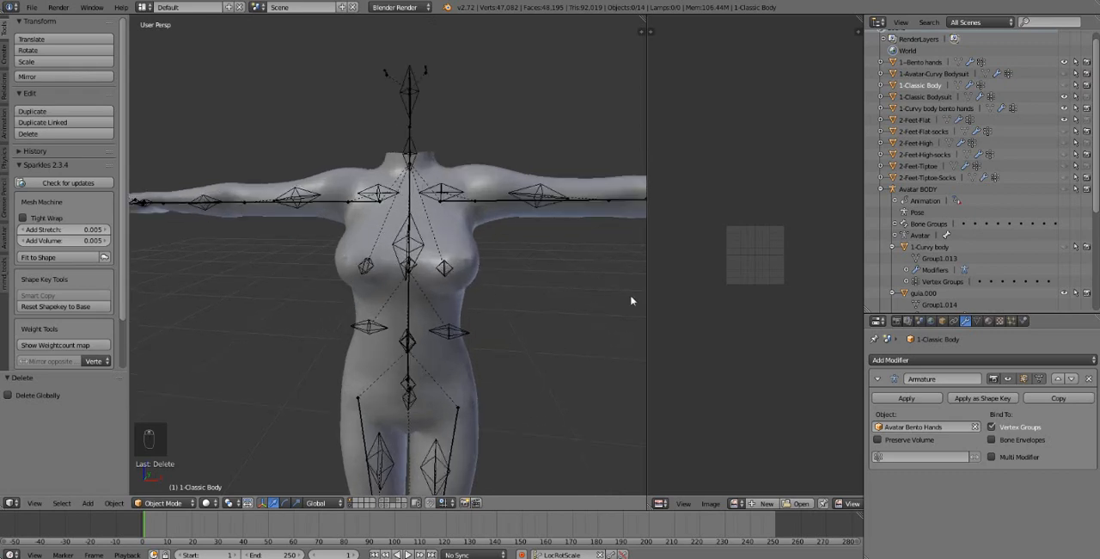
# Step: Hide 1-Classic Bodysuit and make 1-Classic Body the visible torso mesh again
pyautogui.click(1064, 85)
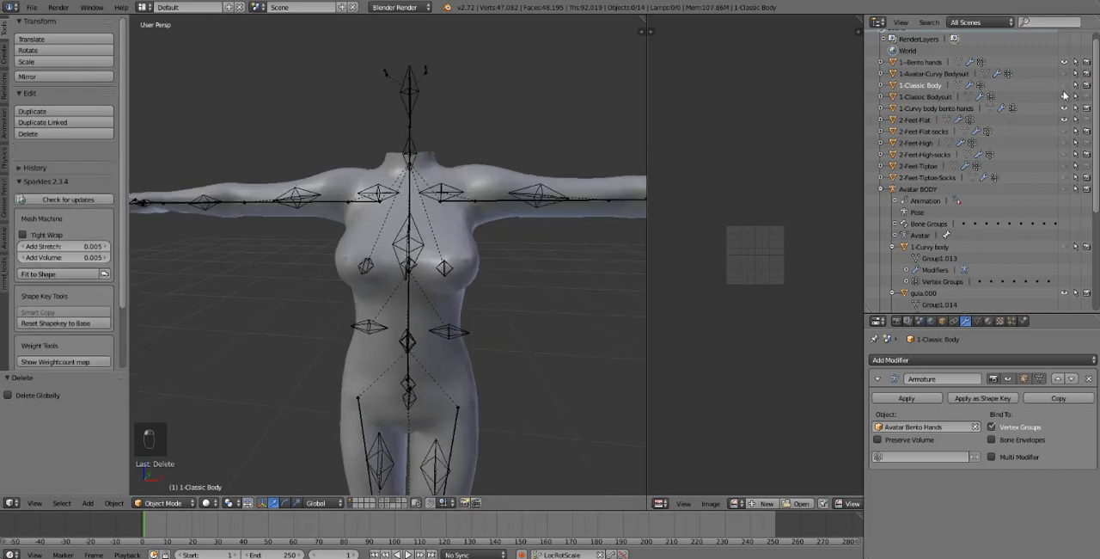
pyautogui.click(1065, 97)
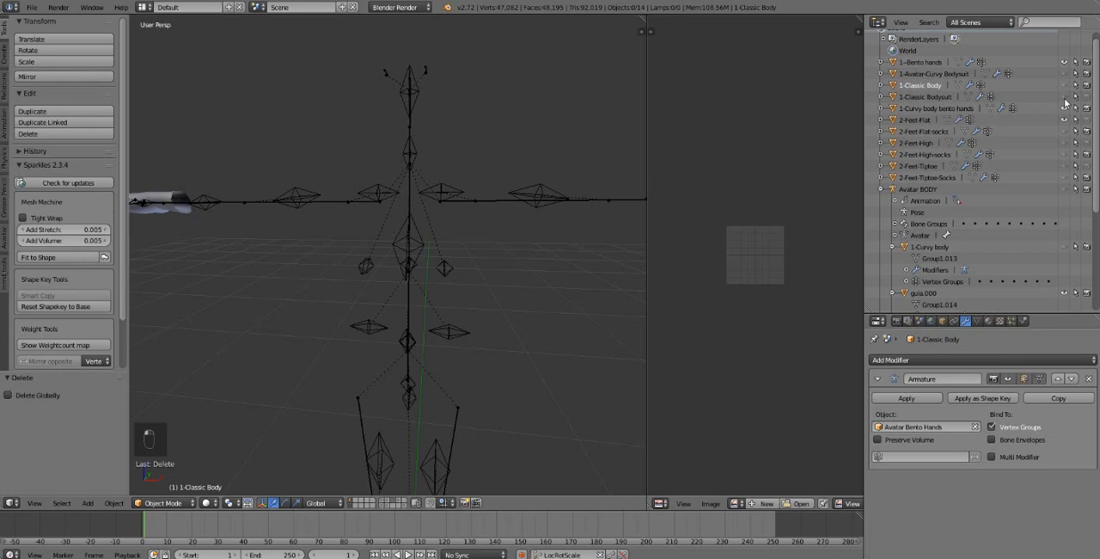
pyautogui.click(1064, 85)
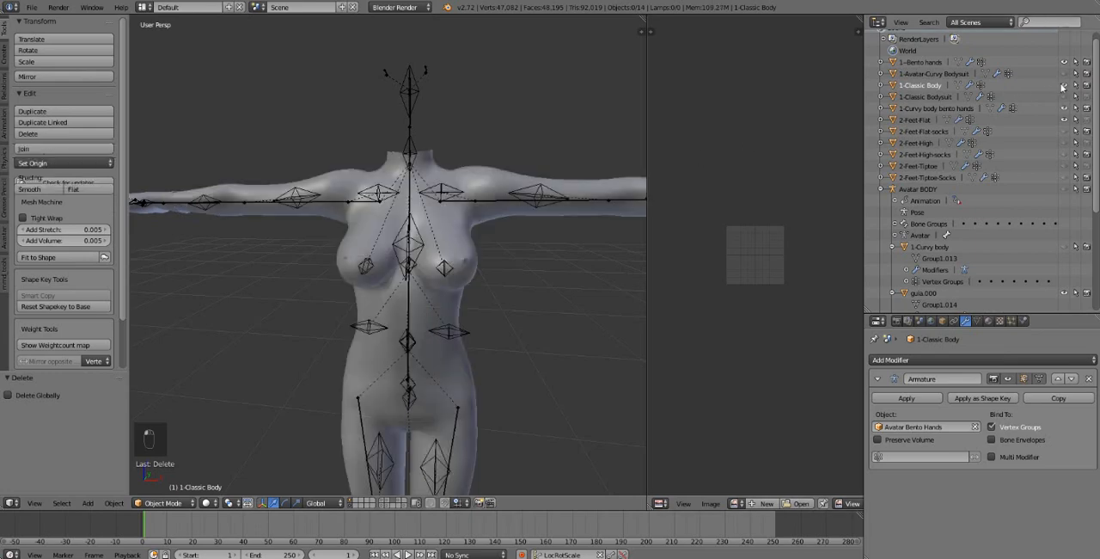
# Step: Look over the full figure and select the 1-Classic Body mesh in the viewport
pyautogui.scroll(-2, 402, 318)
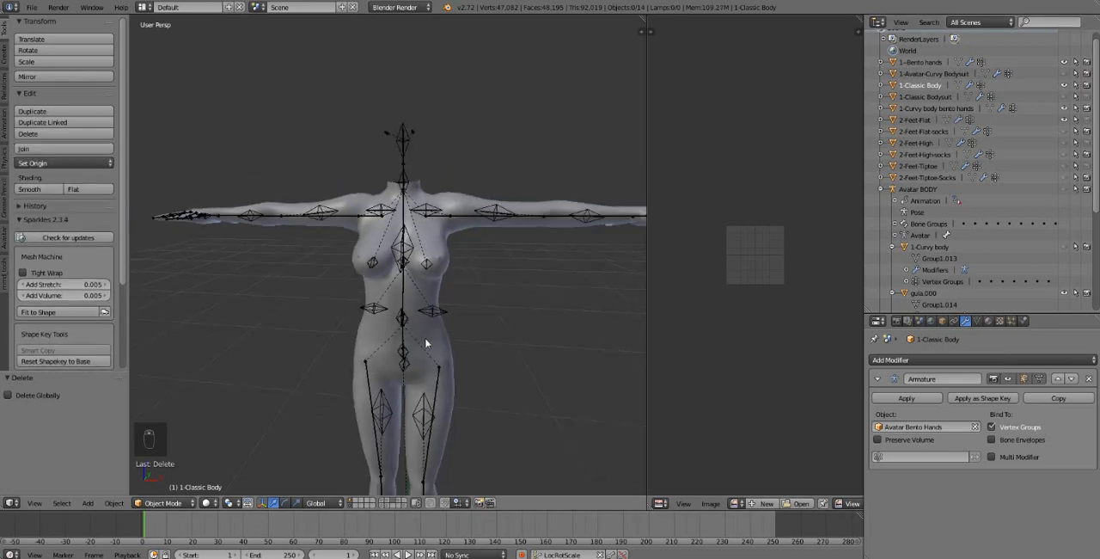
pyautogui.keyDown('shift'); pyautogui.moveTo(425, 342); pyautogui.dragTo(451, 281, button='middle'); pyautogui.keyUp('shift')
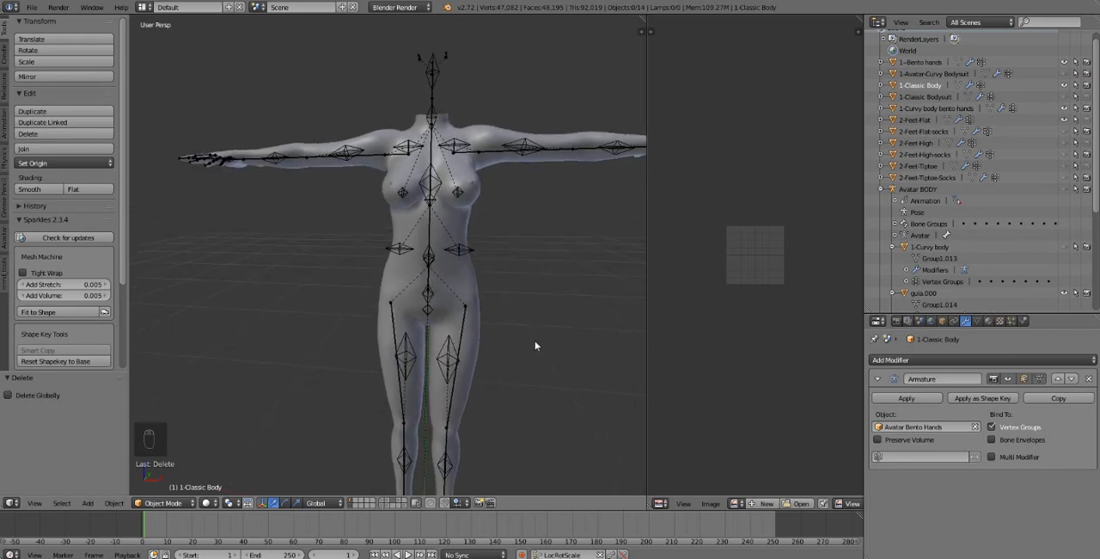
pyautogui.keyDown('ctrl'); pyautogui.moveTo(535, 341); pyautogui.dragTo(479, 89, button='middle'); pyautogui.keyUp('ctrl')
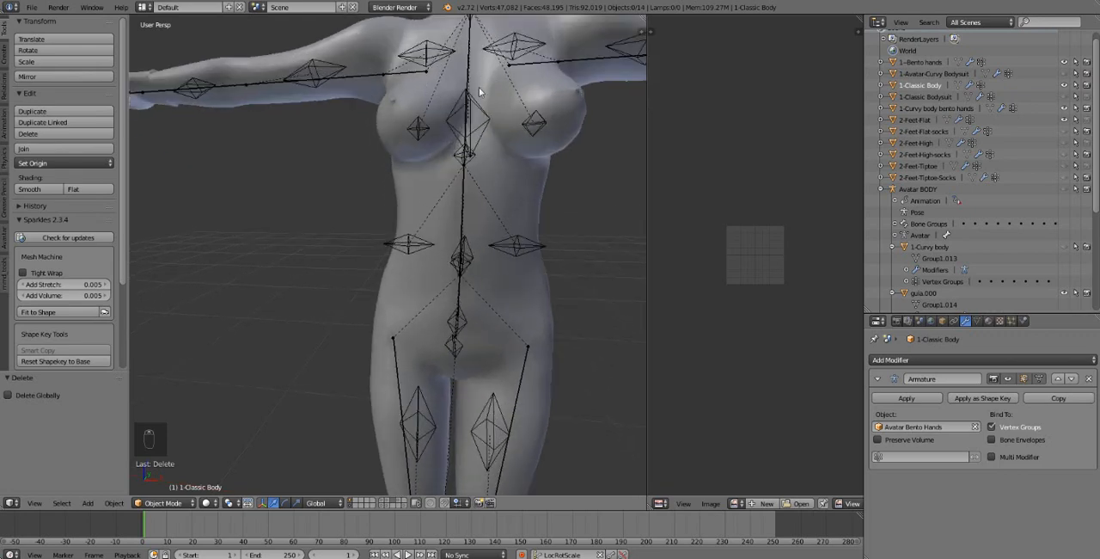
pyautogui.scroll(-3, 540, 237)
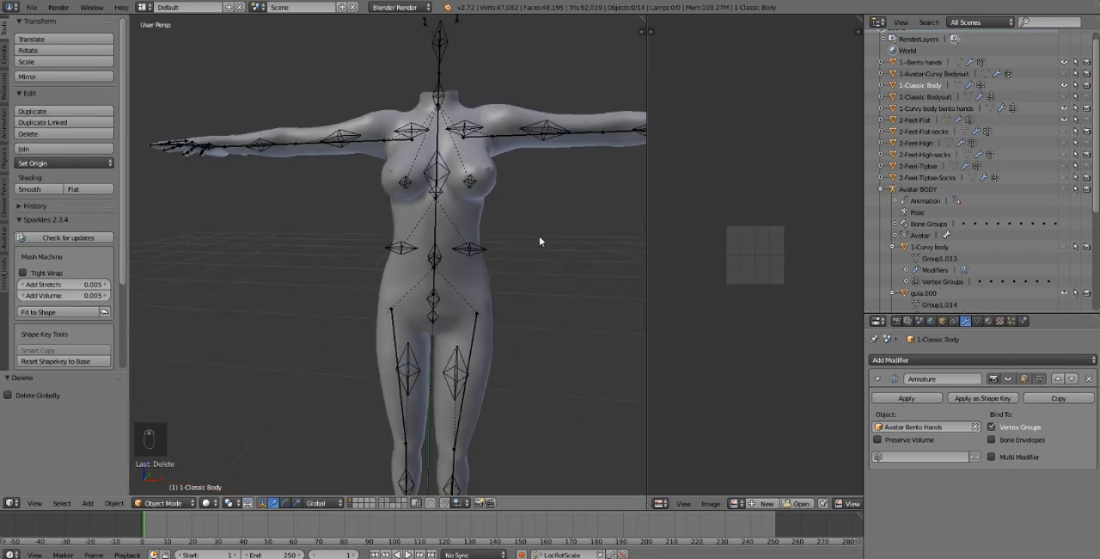
pyautogui.scroll(-2, 539, 238)
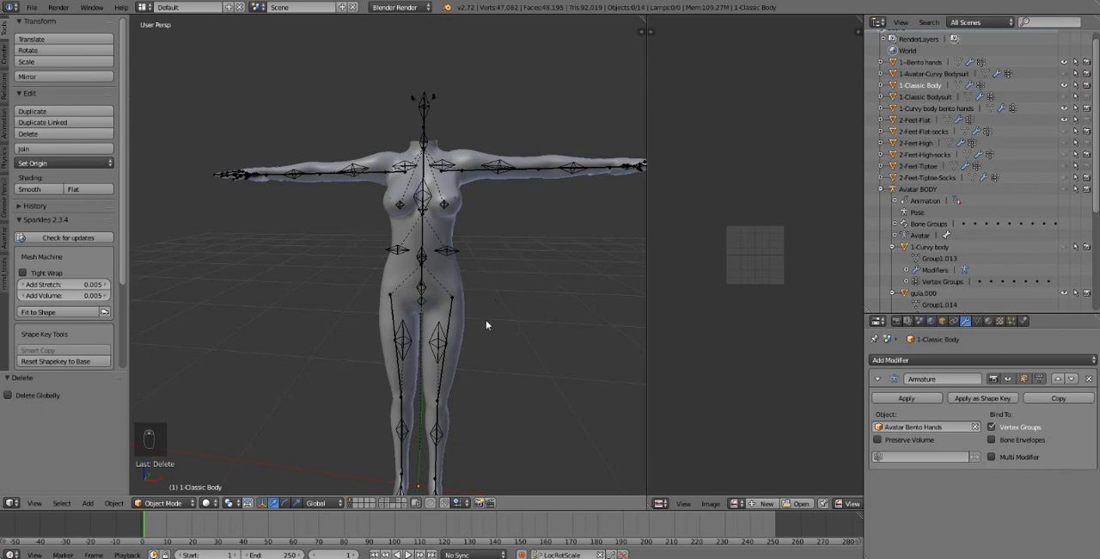
pyautogui.moveTo(490, 277)
pyautogui.keyDown('shift'); pyautogui.mouseDown(button='middle')
pyautogui.moveTo(491, 264)
pyautogui.moveTo(346, 287)
pyautogui.moveTo(494, 270)
pyautogui.moveTo(483, 278)
pyautogui.mouseUp(button='middle'); pyautogui.keyUp('shift')
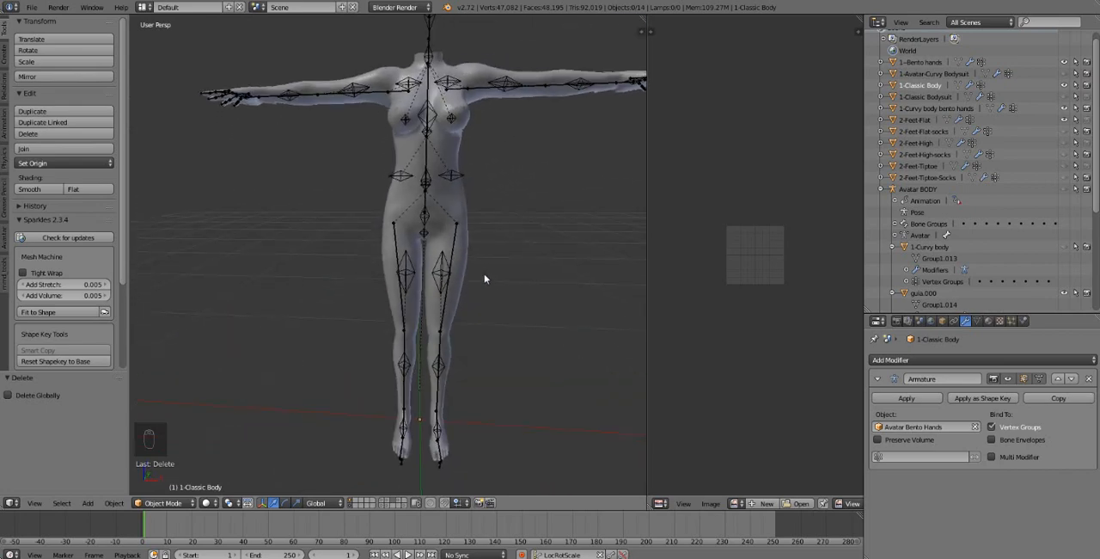
pyautogui.moveTo(464, 207)
pyautogui.mouseDown(button='middle')
pyautogui.moveTo(462, 253)
pyautogui.moveTo(461, 209)
pyautogui.mouseUp(button='middle')
pyautogui.rightClick(462, 208)
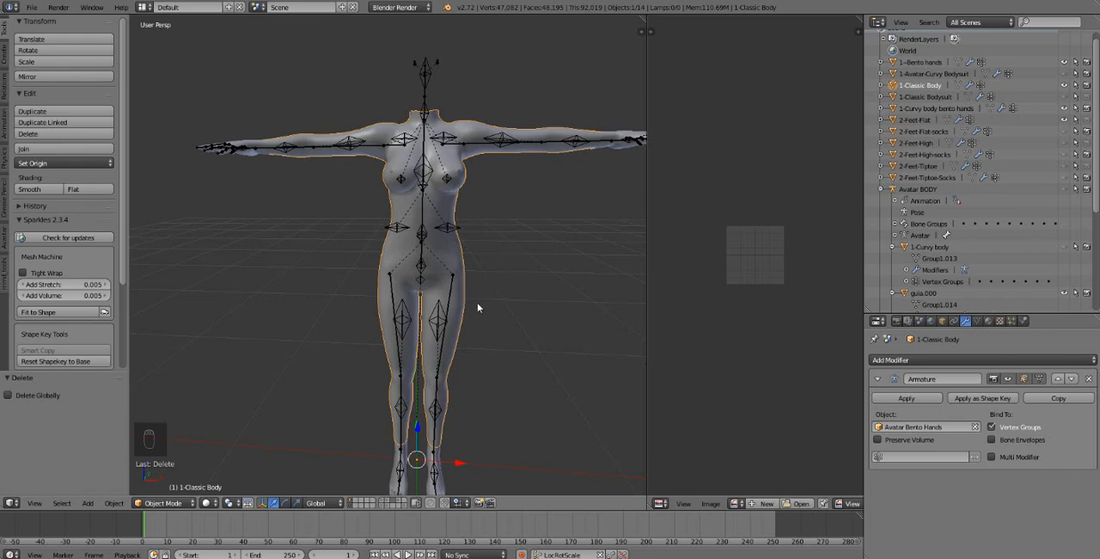
# Step: Select the Avatar Bento Hands armature and display only the scene layer holding the body meshes, without the skeleton
pyautogui.scroll(-1, 478, 307)
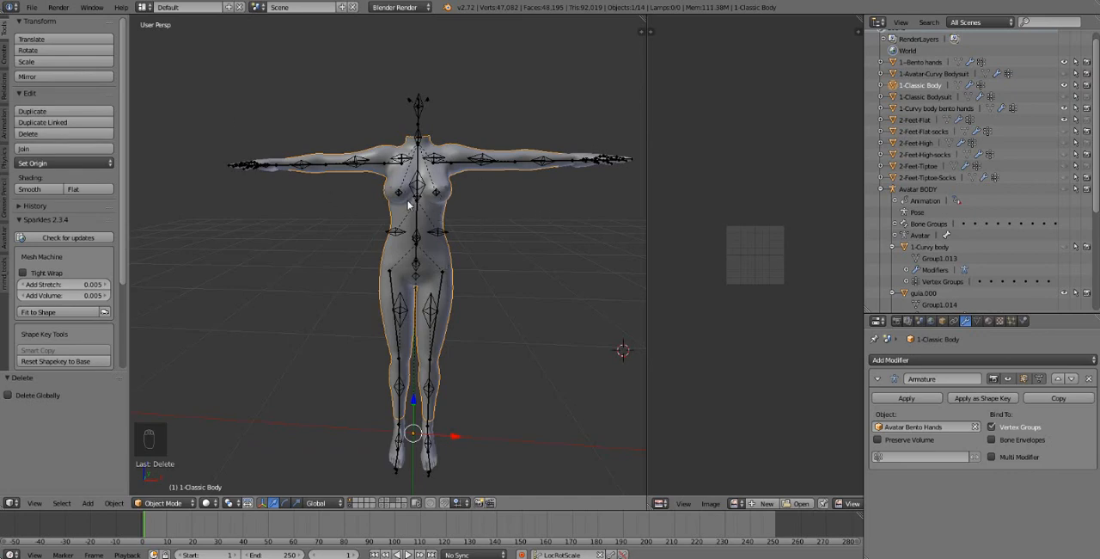
pyautogui.rightClick(281, 181)
pyautogui.rightClick(281, 181)
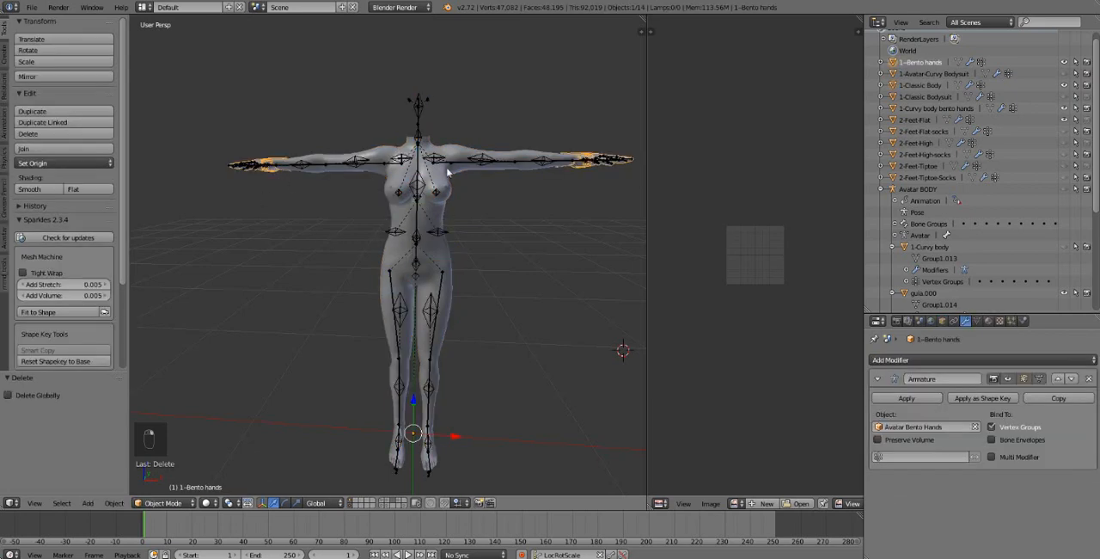
pyautogui.rightClick(423, 104)
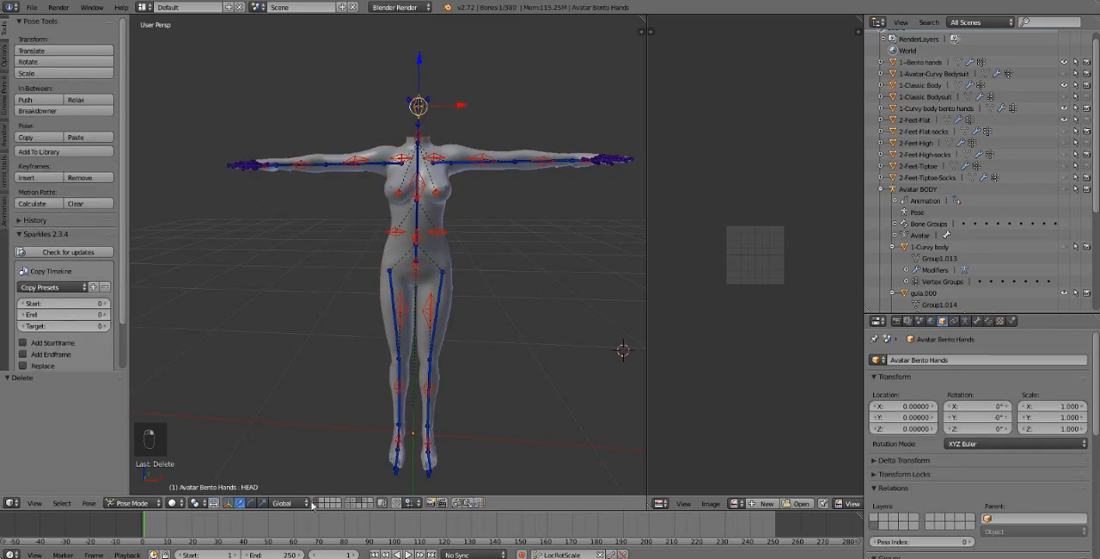
pyautogui.click(321, 505)
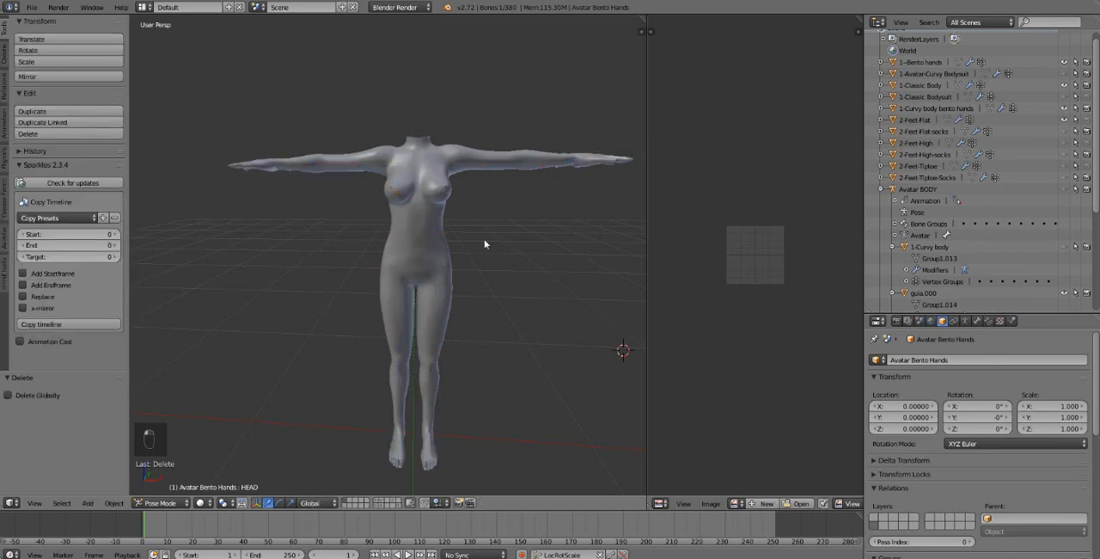
pyautogui.scroll(-1, 483, 249)
pyautogui.scroll(-1, 484, 251)
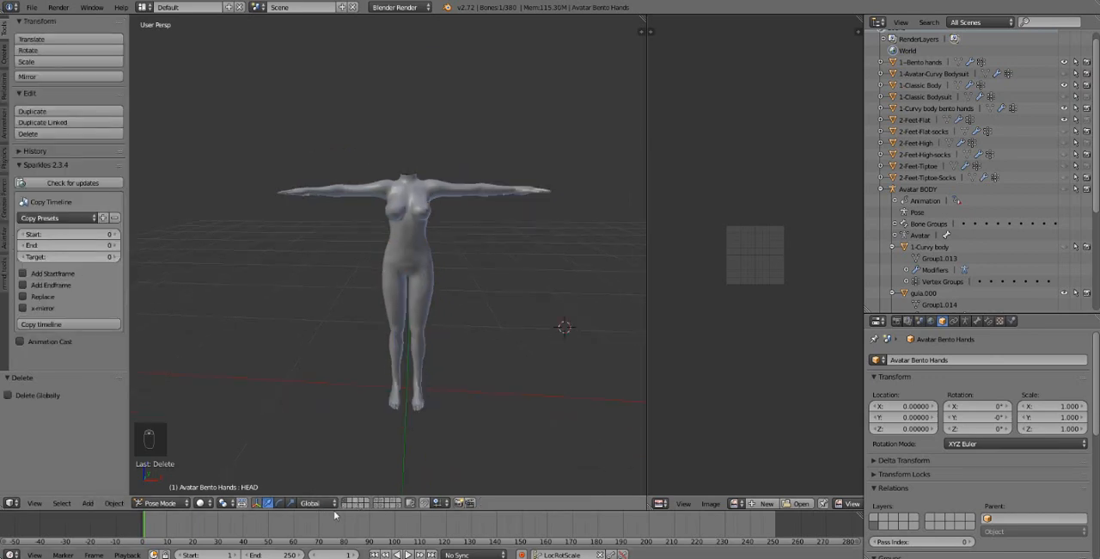
pyautogui.scroll(2, 423, 284)
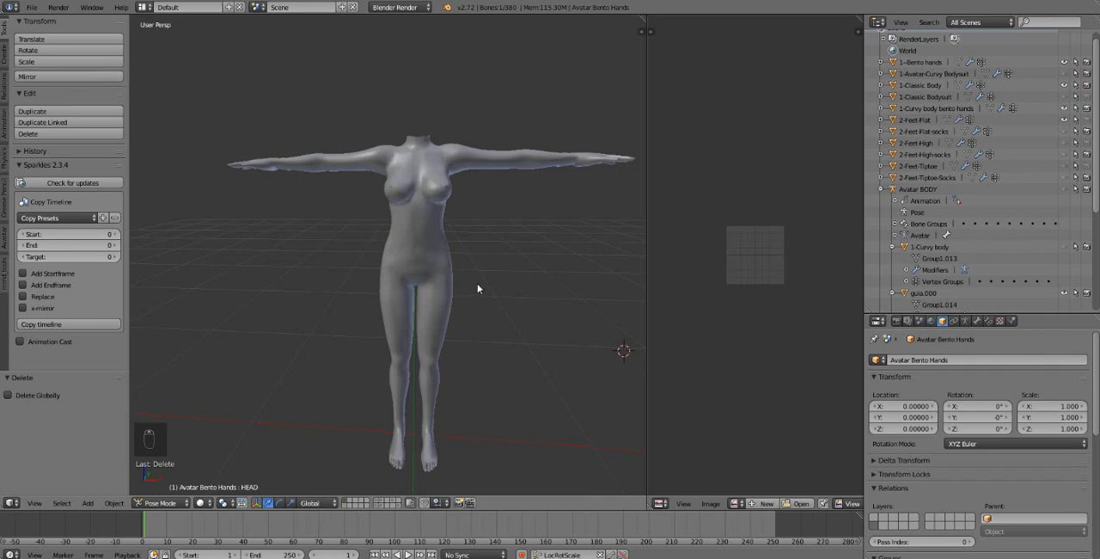
# Step: Select and deselect all visible meshes, and check 1-Classic Body by hiding it and showing it again
pyautogui.press('a')
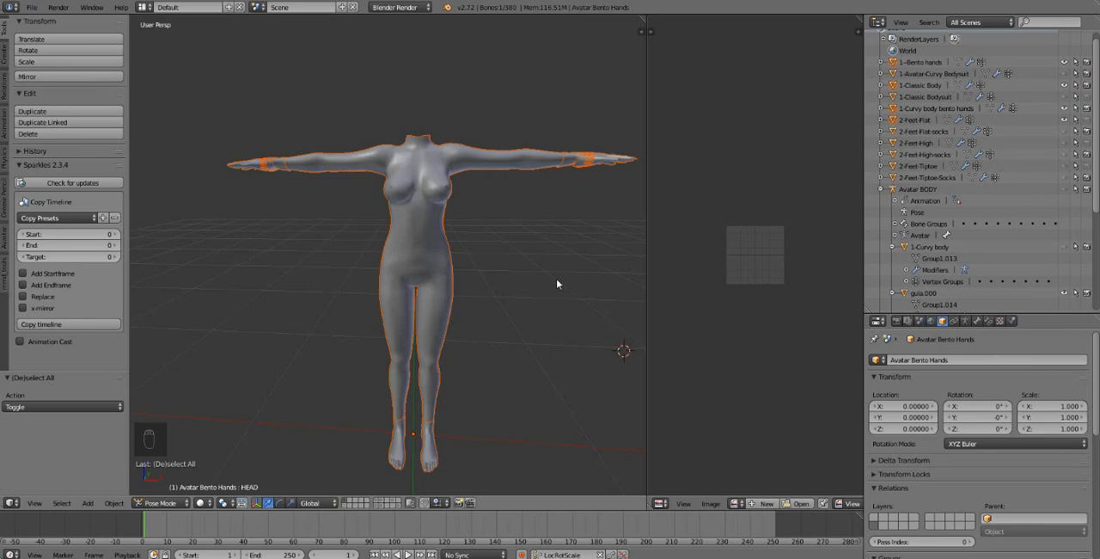
pyautogui.press('a')
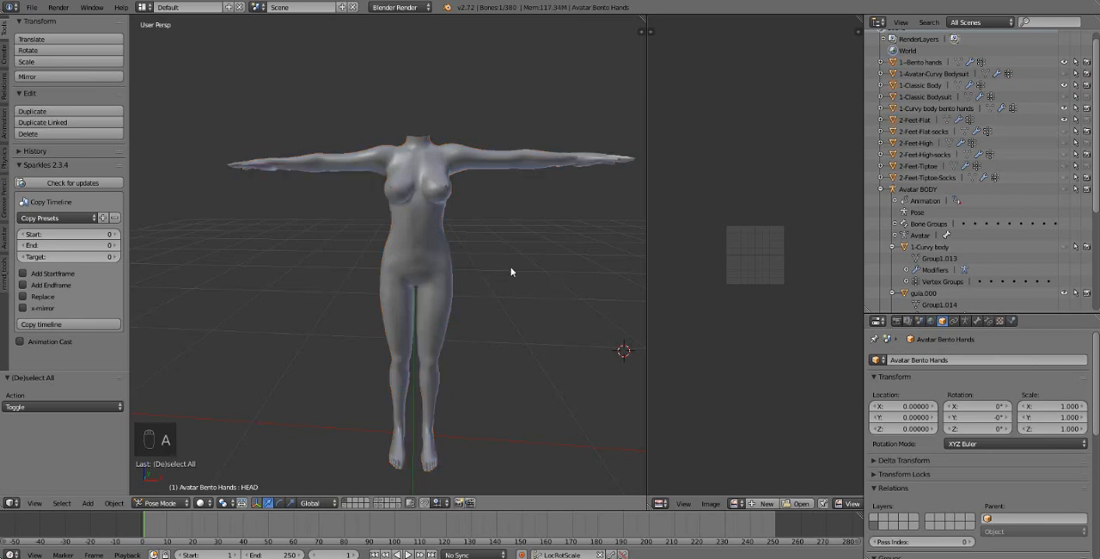
pyautogui.scroll(1, 988, 184)
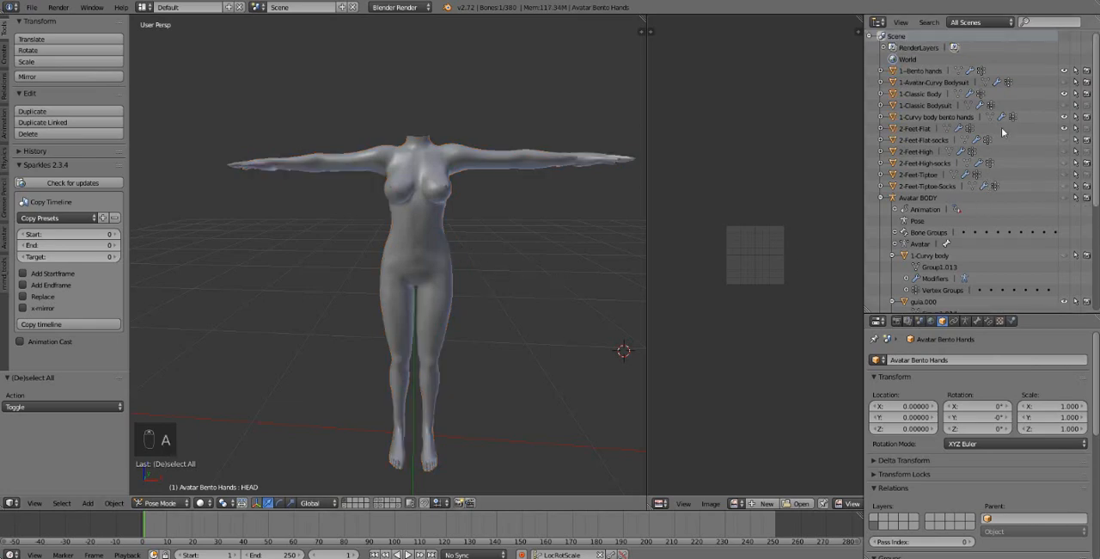
pyautogui.click(1065, 94)
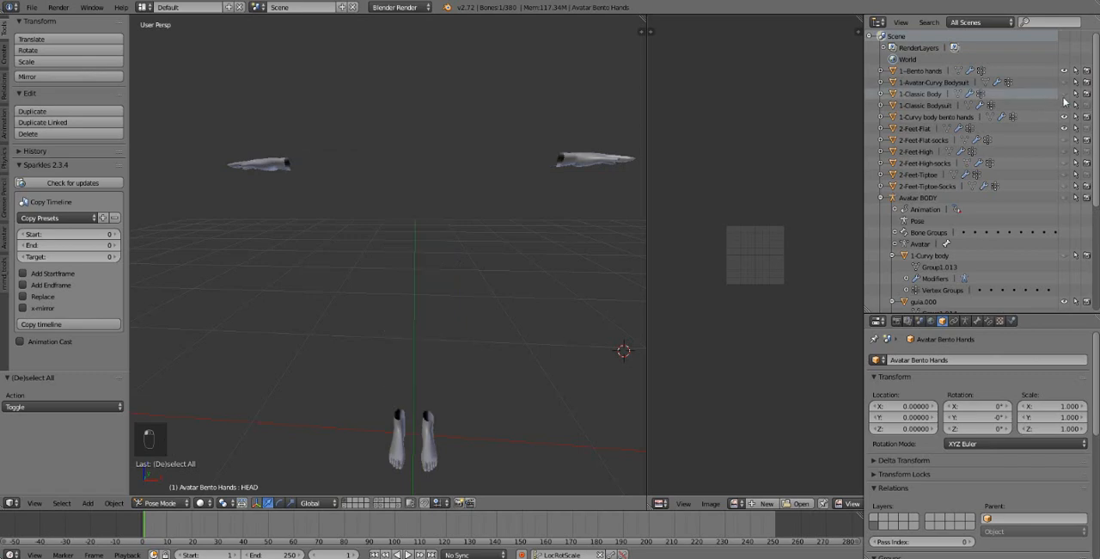
pyautogui.click(1065, 94)
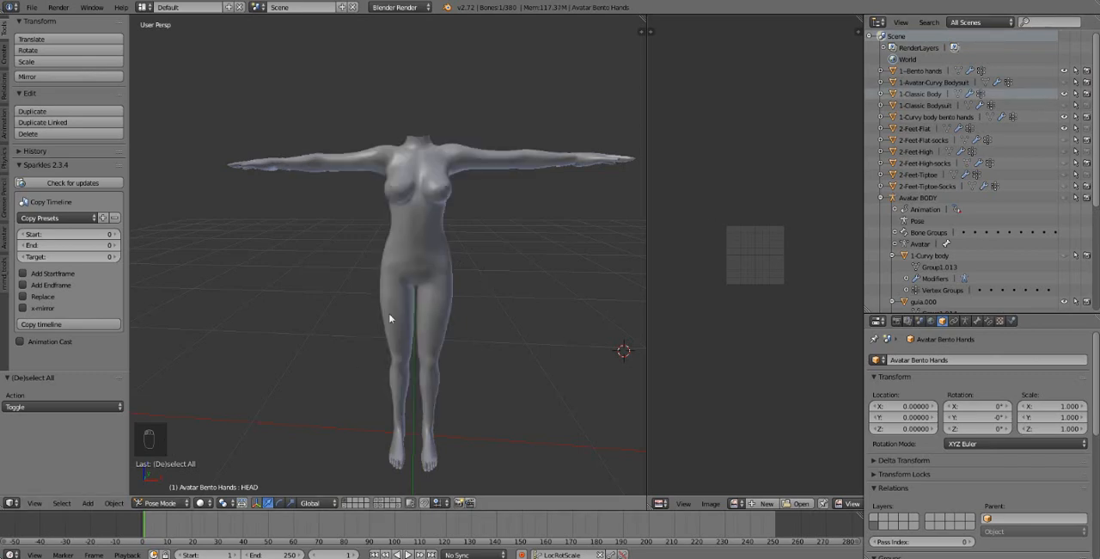
# Step: Select all visible body, hand and foot meshes and start a Wavefront (.obj) export
pyautogui.press('a')
pyautogui.press('a')
pyautogui.press('a')
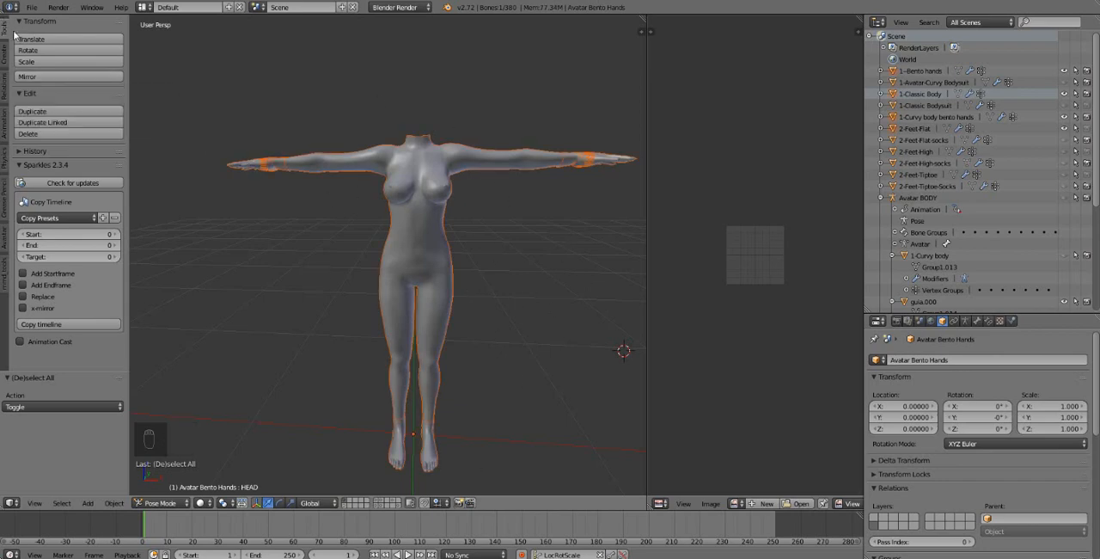
pyautogui.click(31, 8)
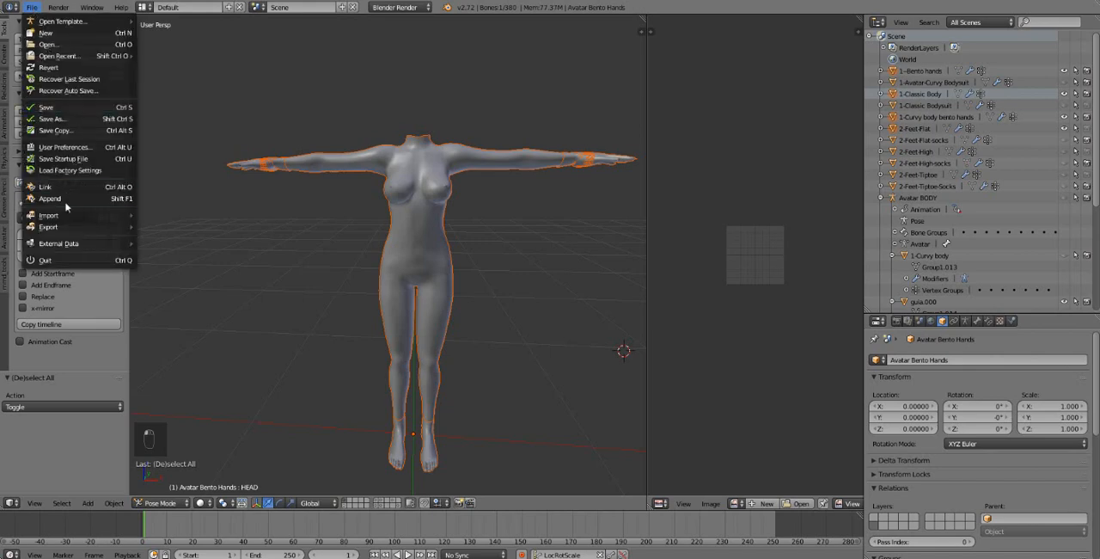
pyautogui.moveTo(68, 226)
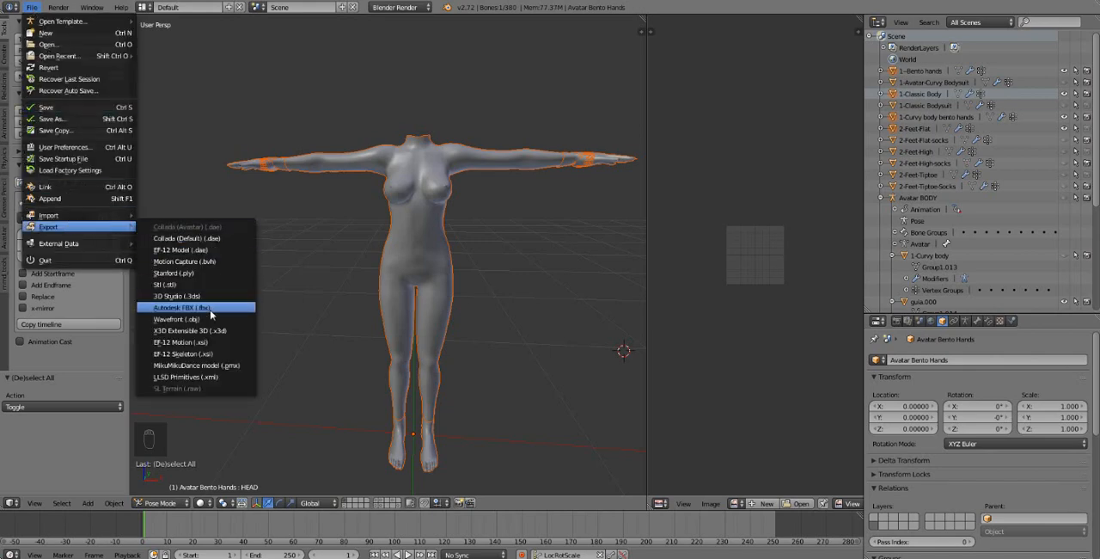
pyautogui.click(200, 319)
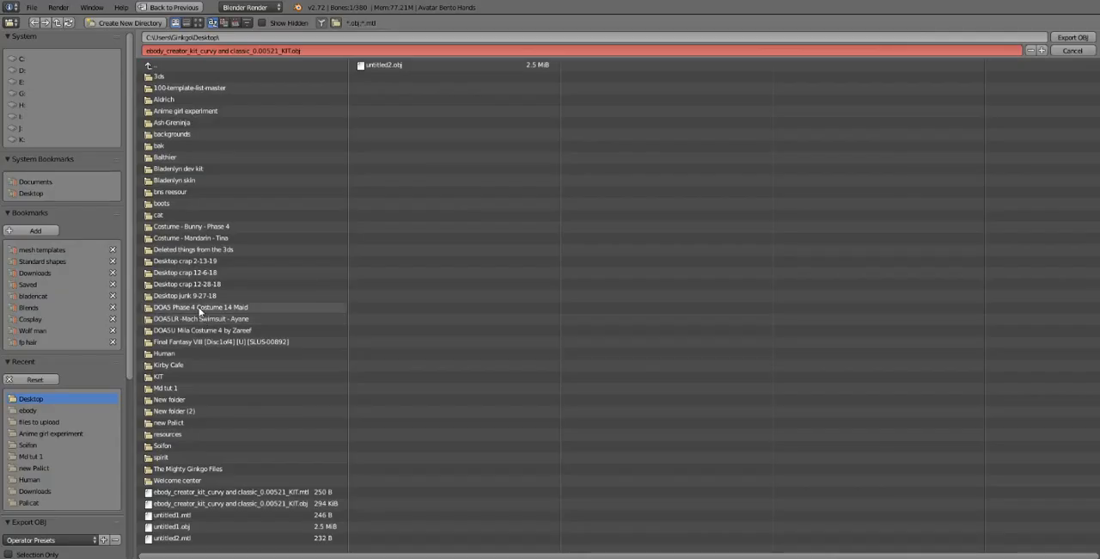
# Step: Create a folder named "Ebody tutorial" on the Desktop and open it as the export destination
pyautogui.click(129, 22)
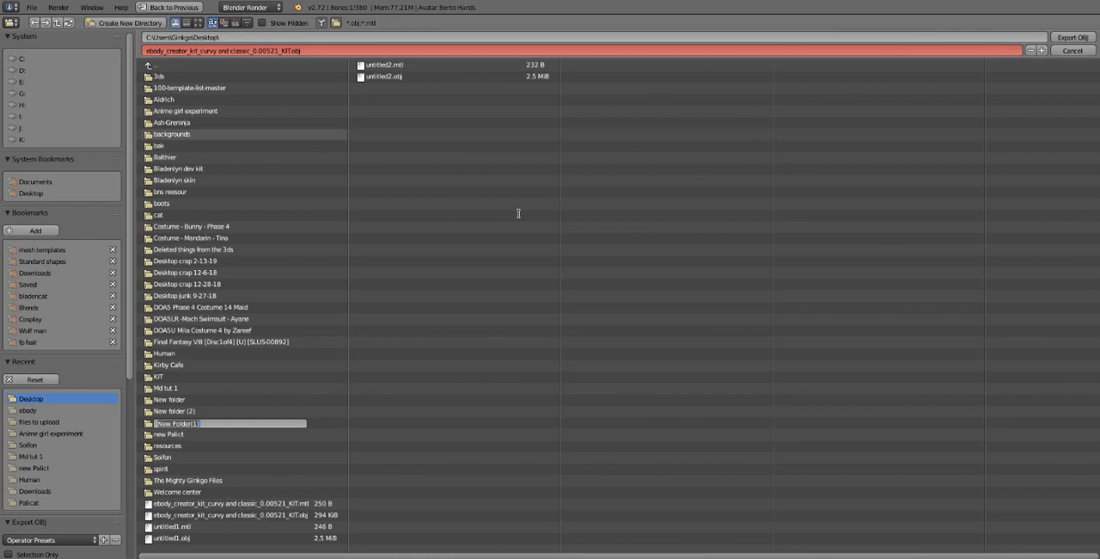
pyautogui.write('Ebody tutorial')
pyautogui.press('Return')
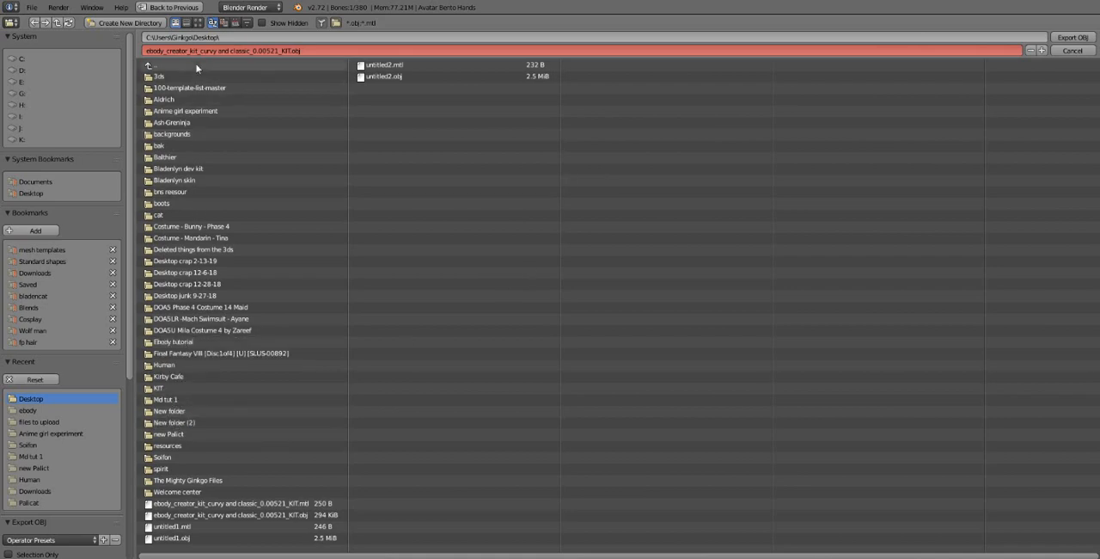
pyautogui.click(191, 344)
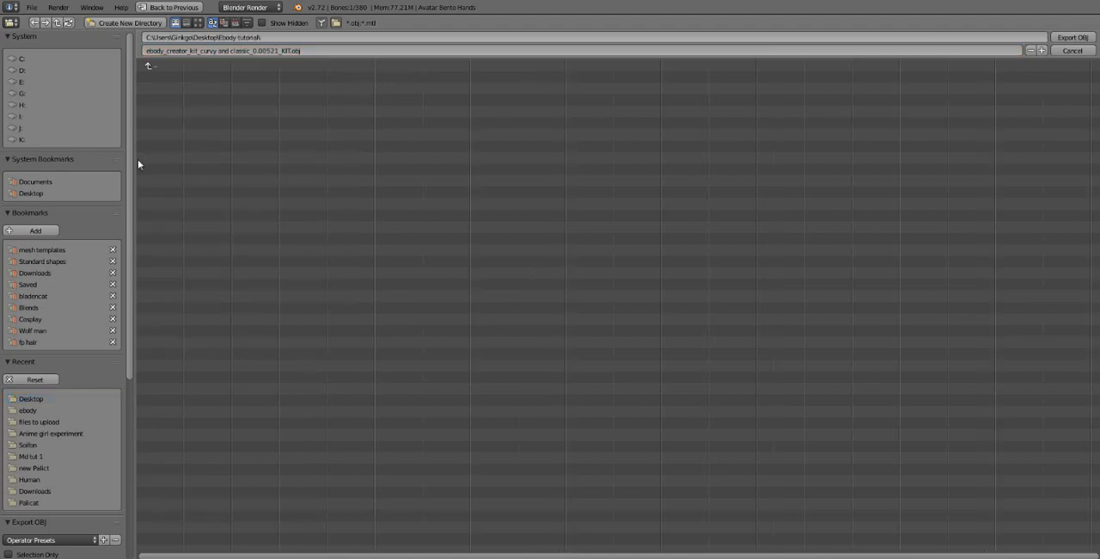
# Step: Limit the OBJ export to the selection only and save the export settings as a preset named "Marvelous Dummy"
pyautogui.scroll(-8, 110, 359)
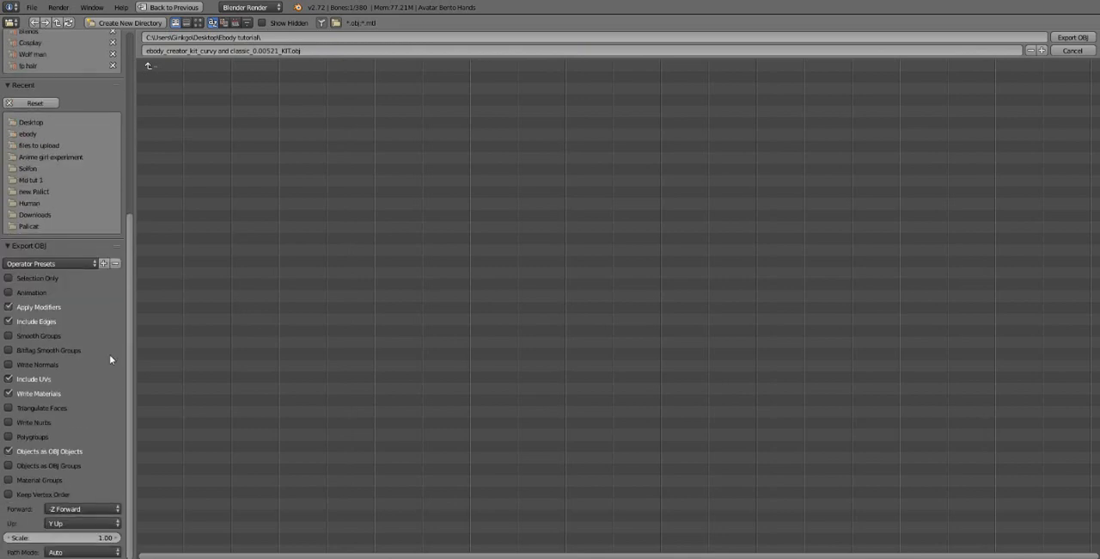
pyautogui.click(9, 278)
pyautogui.click(104, 264)
pyautogui.click(170, 282)
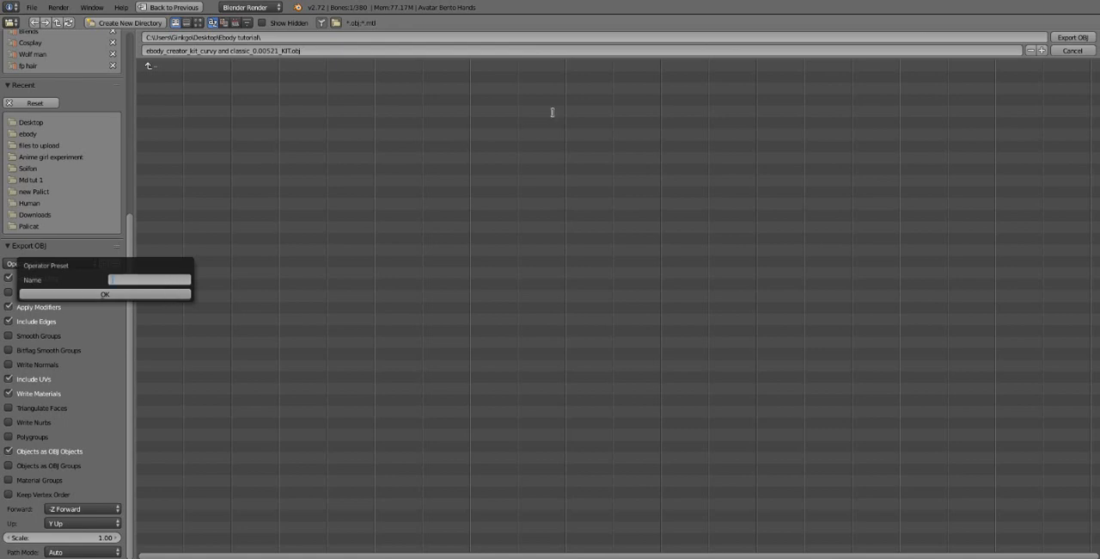
pyautogui.write('maya')
pyautogui.write('us dummy')
pyautogui.press('Return')
pyautogui.click(174, 296)
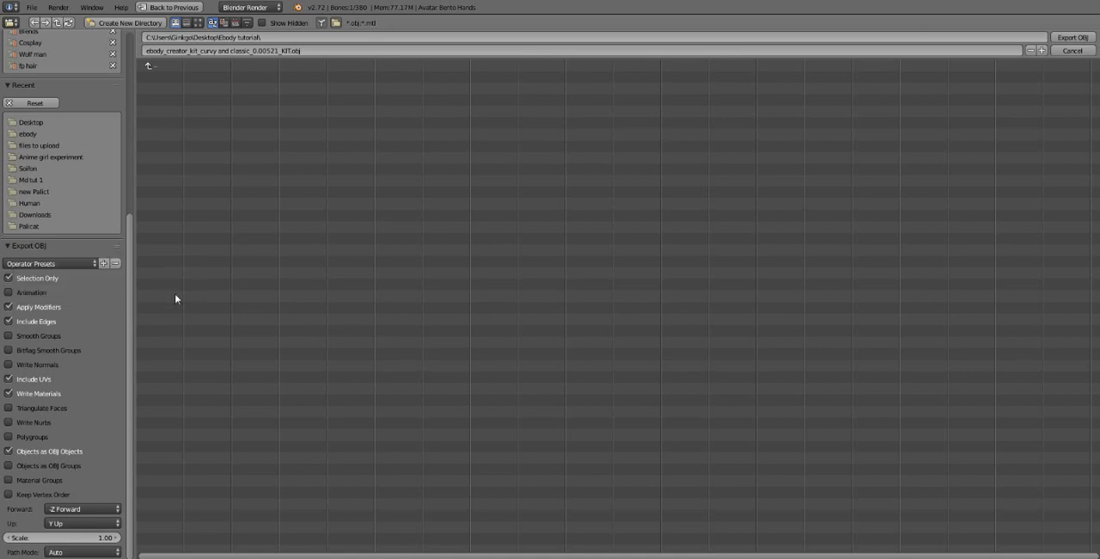
# Step: Apply the Marvelous Dummy preset and export the selected meshes as an OBJ into the Ebody tutorial folder
pyautogui.click(66, 263)
pyautogui.click(56, 264)
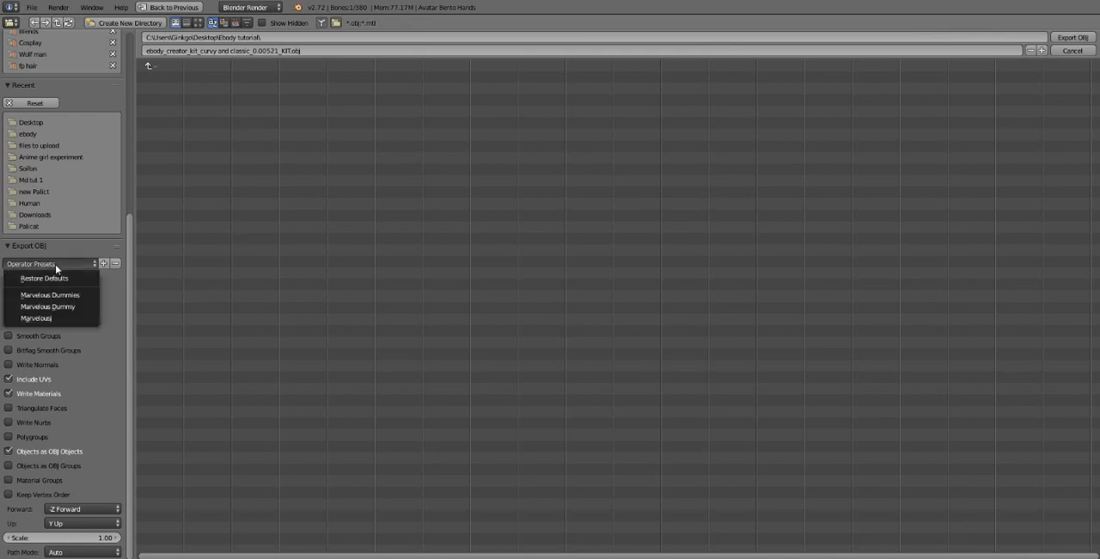
pyautogui.click(77, 307)
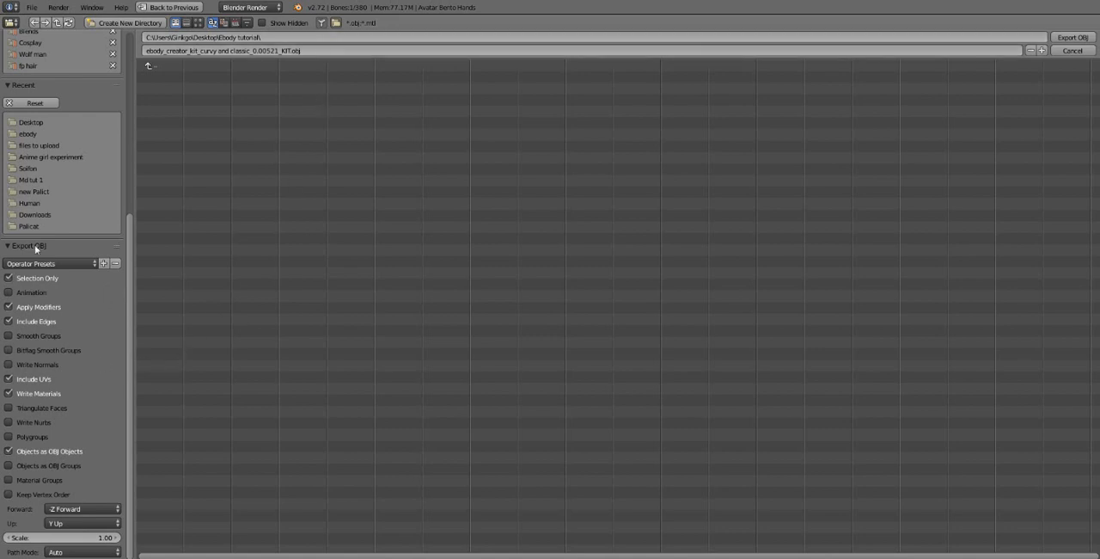
pyautogui.click(1082, 38)
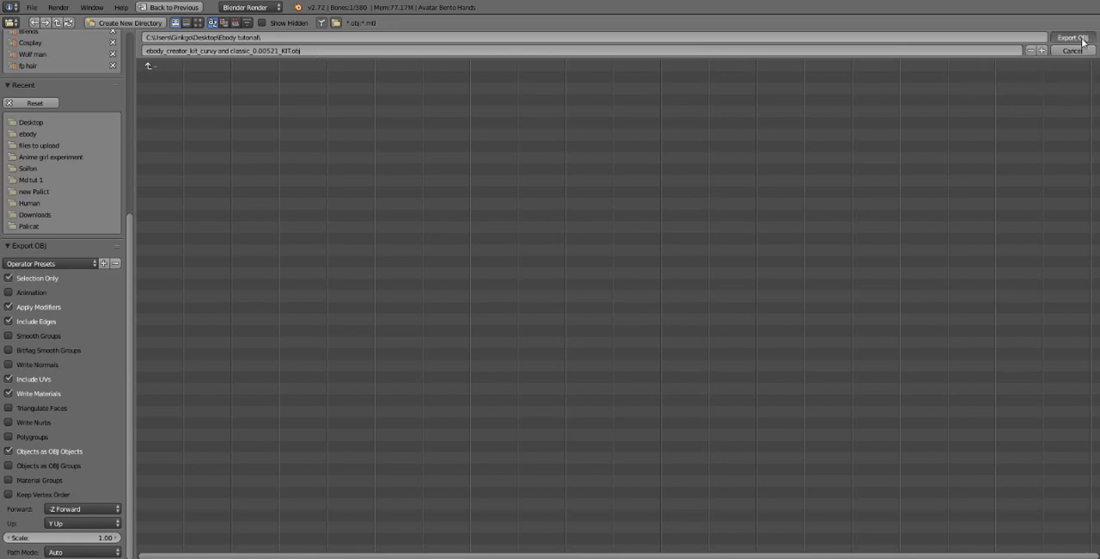